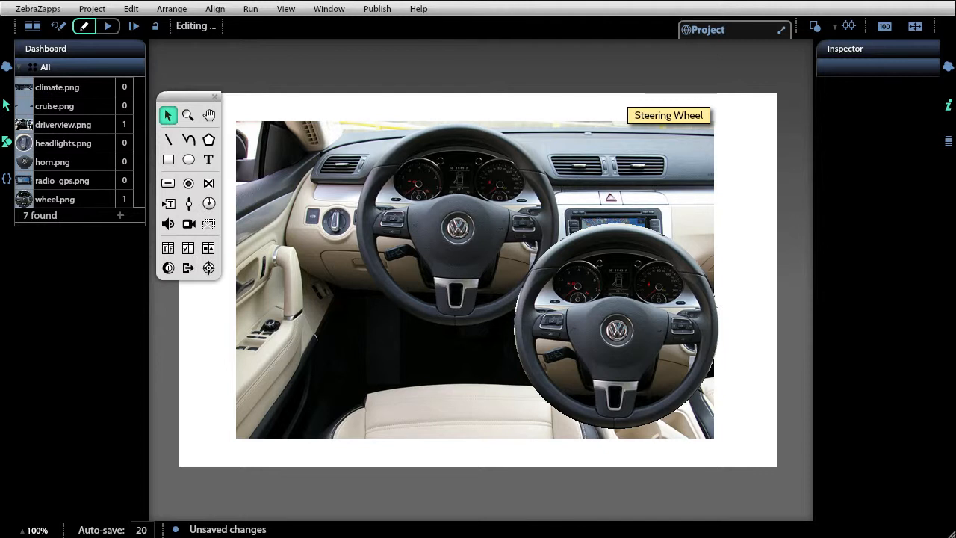
Step: Inspect the car interior image, the separate wheel image and the Steering Wheel label, including the label's layout and alignment properties
{"action": "left_click", "coordinate": [295, 296]}
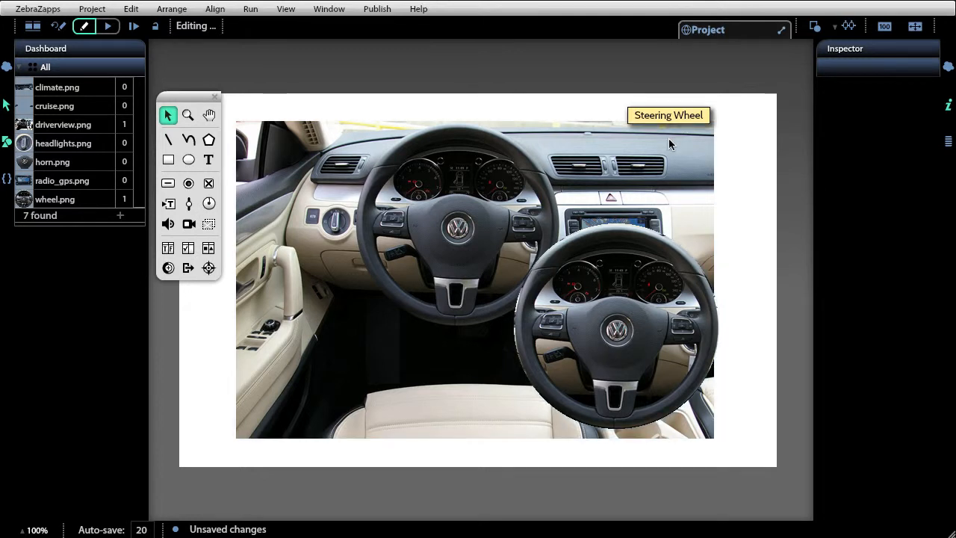
{"action": "left_click", "coordinate": [395, 352]}
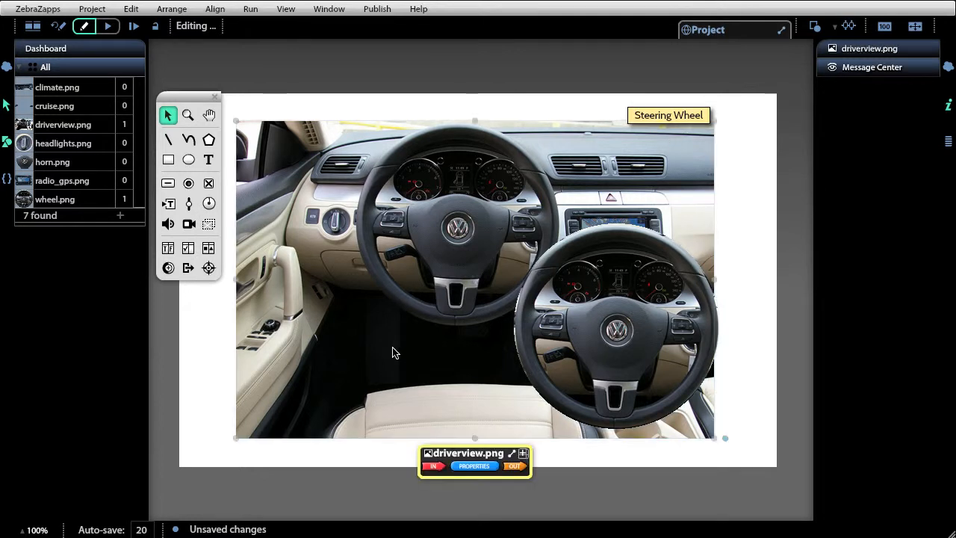
{"action": "left_click", "coordinate": [623, 370]}
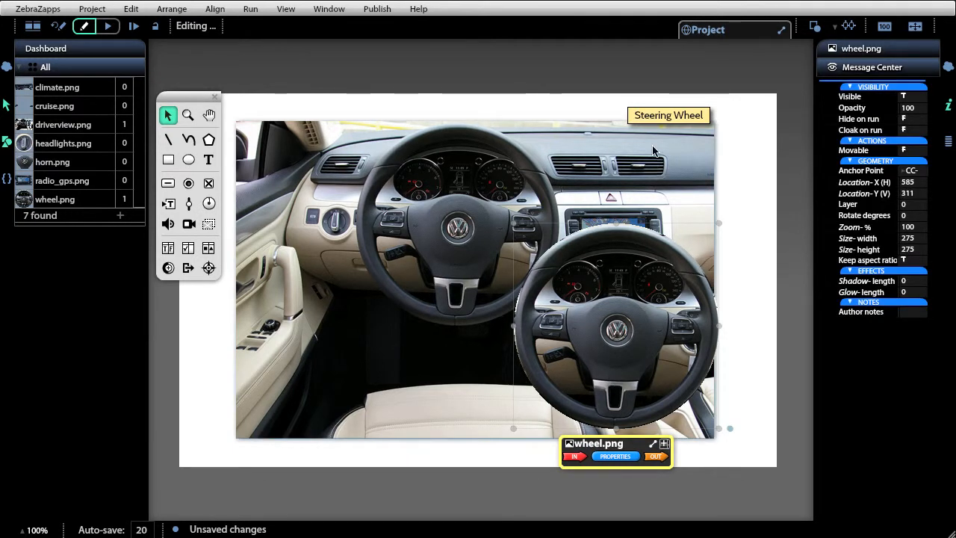
{"action": "left_click", "coordinate": [660, 122]}
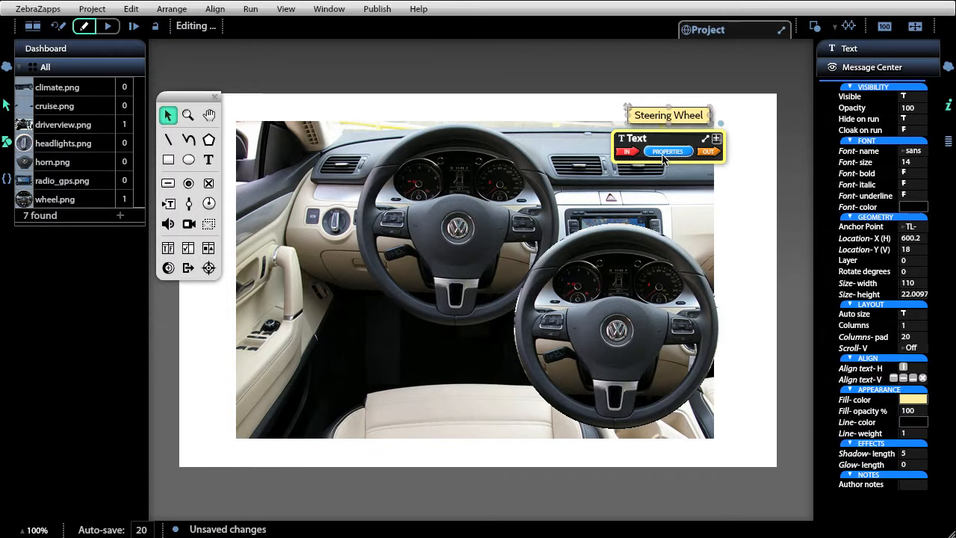
{"action": "mouse_move", "coordinate": [925, 401]}
{"action": "left_click", "coordinate": [671, 153]}
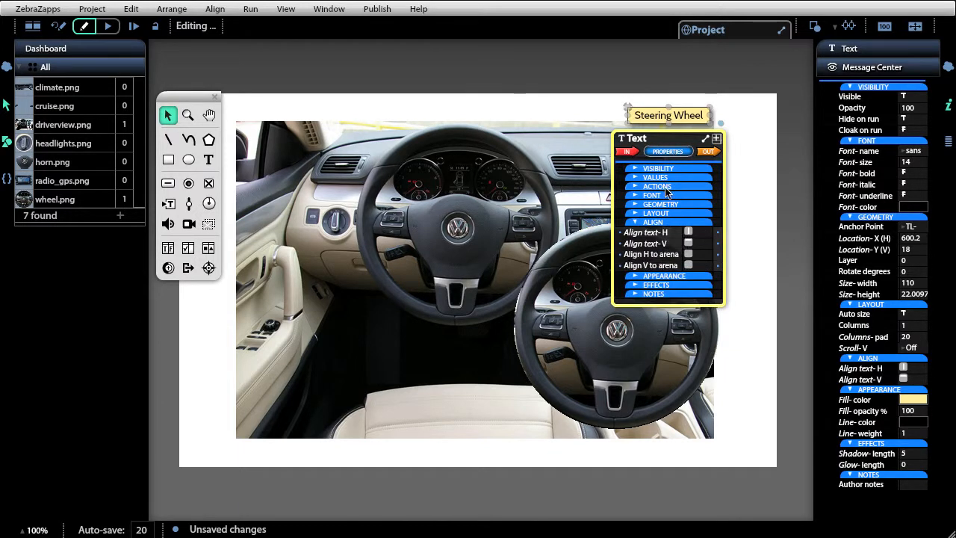
{"action": "left_click", "coordinate": [663, 215]}
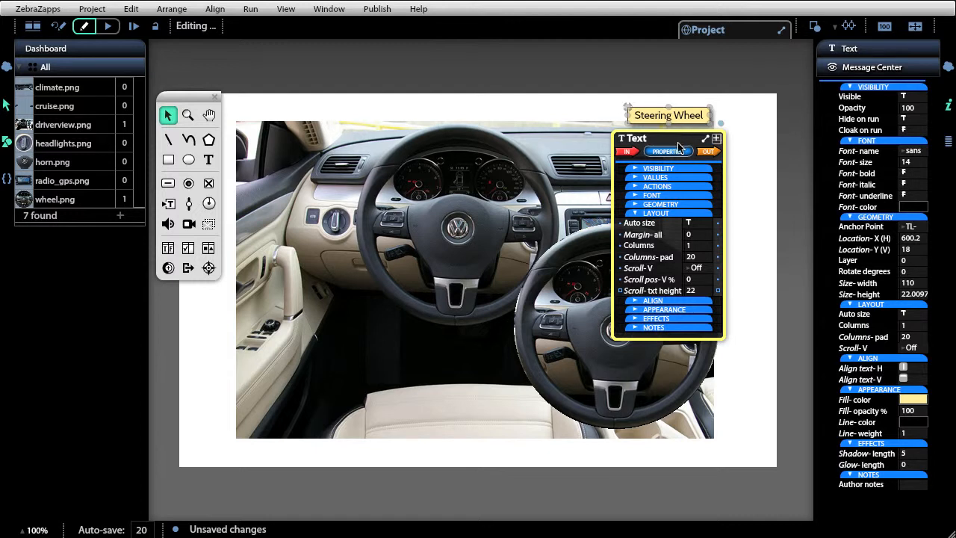
{"action": "left_click", "coordinate": [665, 213]}
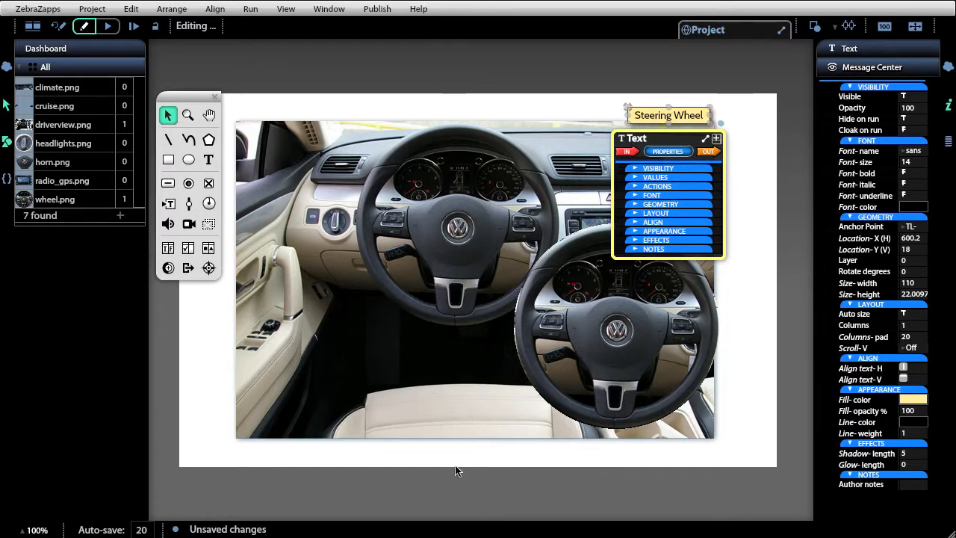
Step: Select the car interior background image and shift it slightly to about X 402, Y 247
{"action": "left_click", "coordinate": [441, 422]}
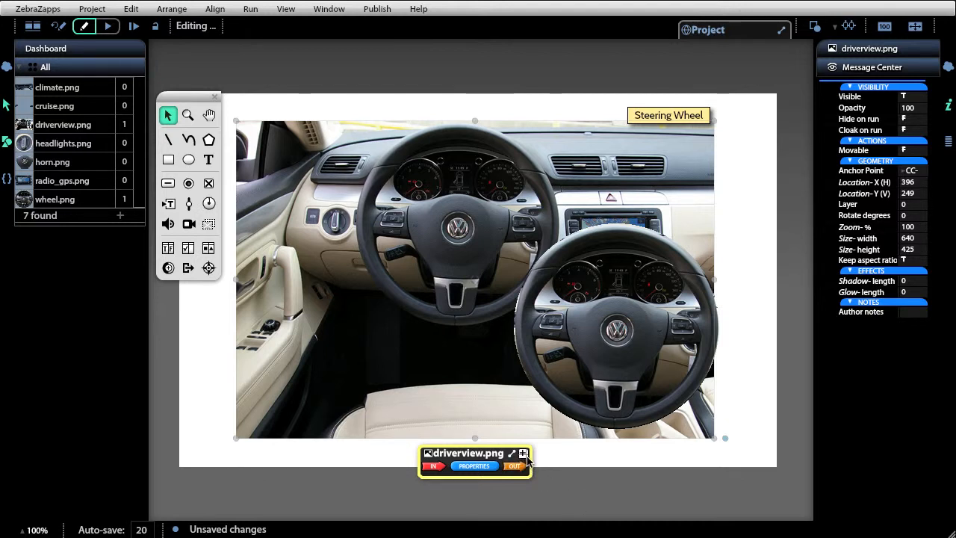
{"action": "left_click_drag", "start_coordinate": [430, 326], "coordinate": [346, 371]}
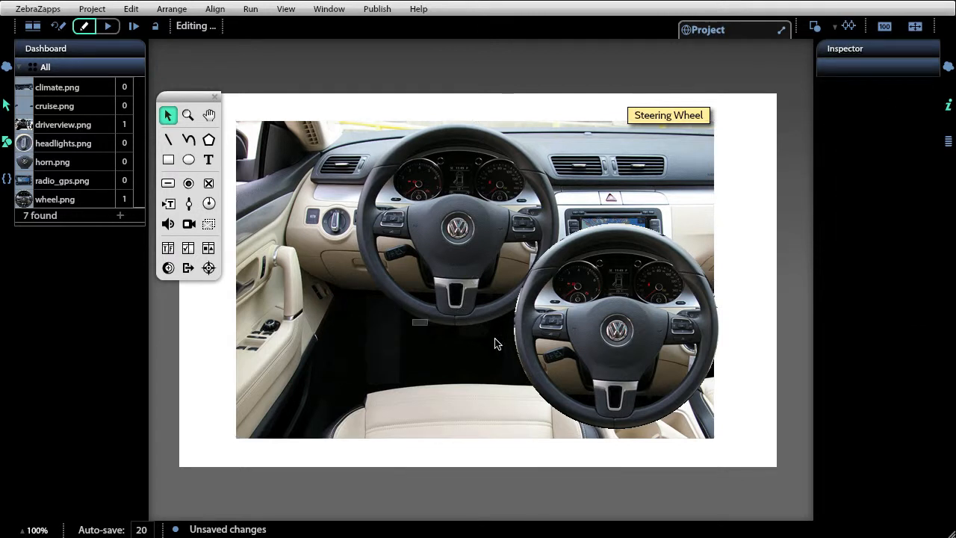
{"action": "left_click_drag", "start_coordinate": [509, 349], "coordinate": [413, 319]}
{"action": "left_click_drag", "start_coordinate": [406, 364], "coordinate": [341, 419]}
{"action": "left_click", "coordinate": [373, 389]}
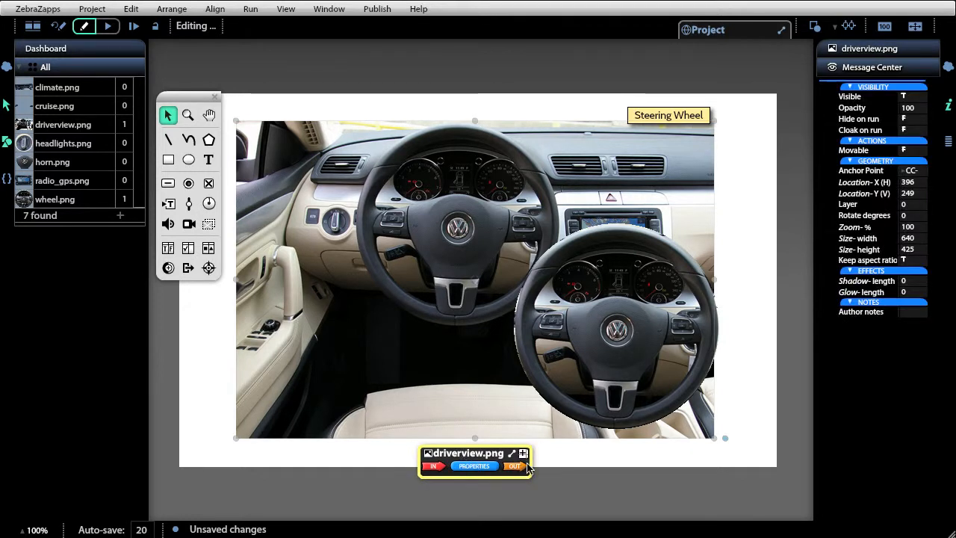
{"action": "mouse_move", "coordinate": [408, 393]}
{"action": "left_mouse_down"}
{"action": "mouse_move", "coordinate": [373, 407]}
{"action": "mouse_move", "coordinate": [428, 398]}
{"action": "mouse_move", "coordinate": [414, 393]}
{"action": "left_mouse_up"}
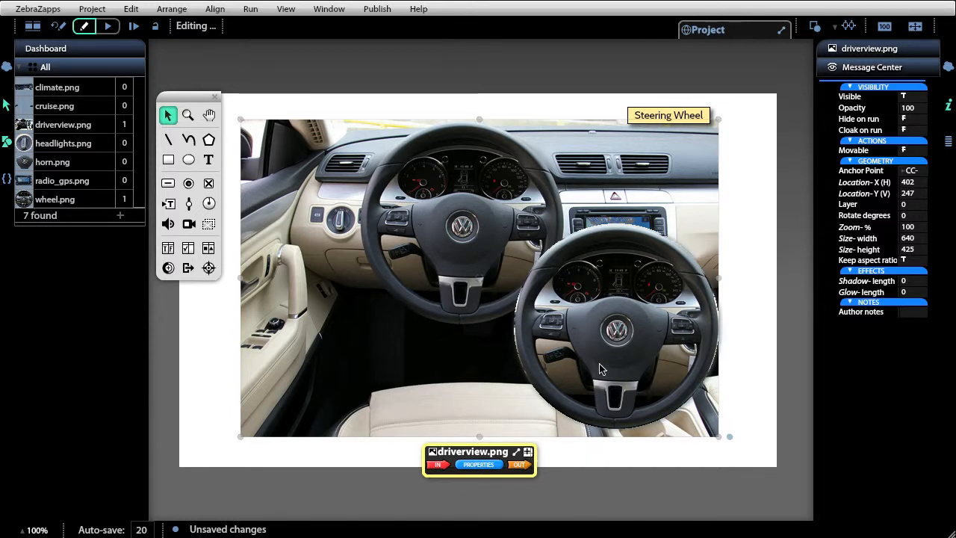
Step: Place the wheel image over the background's steering wheel at about X 377, Y 170, and the Steering Wheel label over its upper rim
{"action": "left_click_drag", "start_coordinate": [614, 358], "coordinate": [461, 256]}
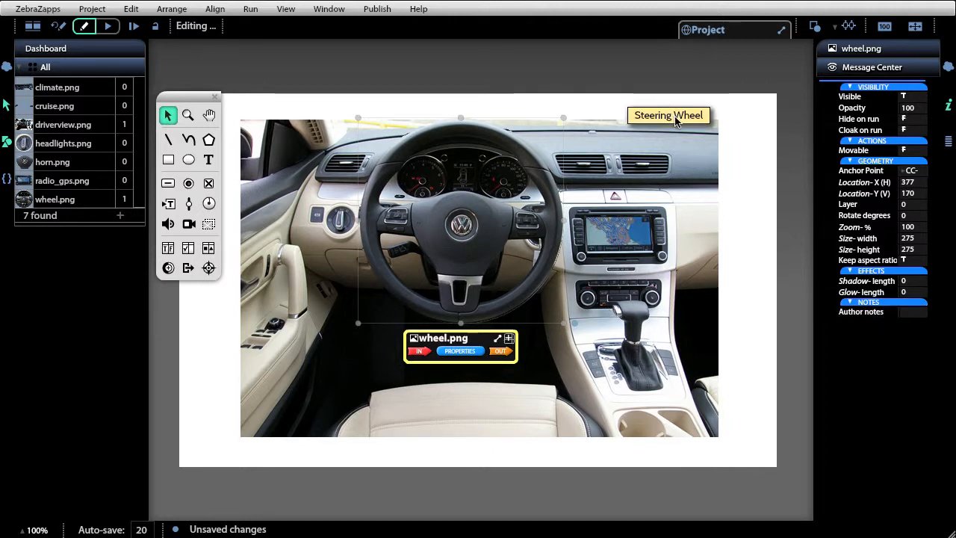
{"action": "left_click_drag", "start_coordinate": [676, 122], "coordinate": [468, 153]}
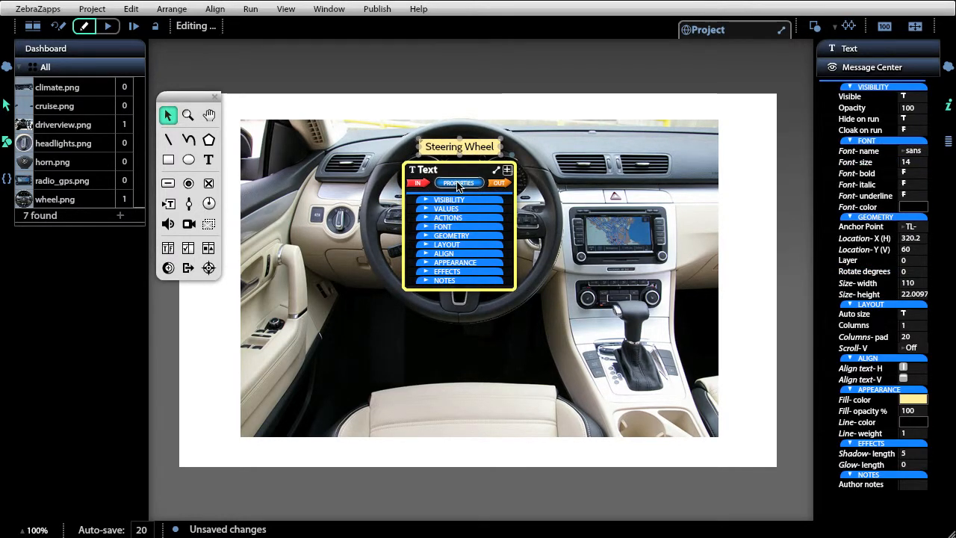
{"action": "left_click", "coordinate": [460, 184]}
Step: Connect the wheel image's Pointer-over output to its own Glow-length property, with the value set to 30
{"action": "left_click", "coordinate": [453, 233]}
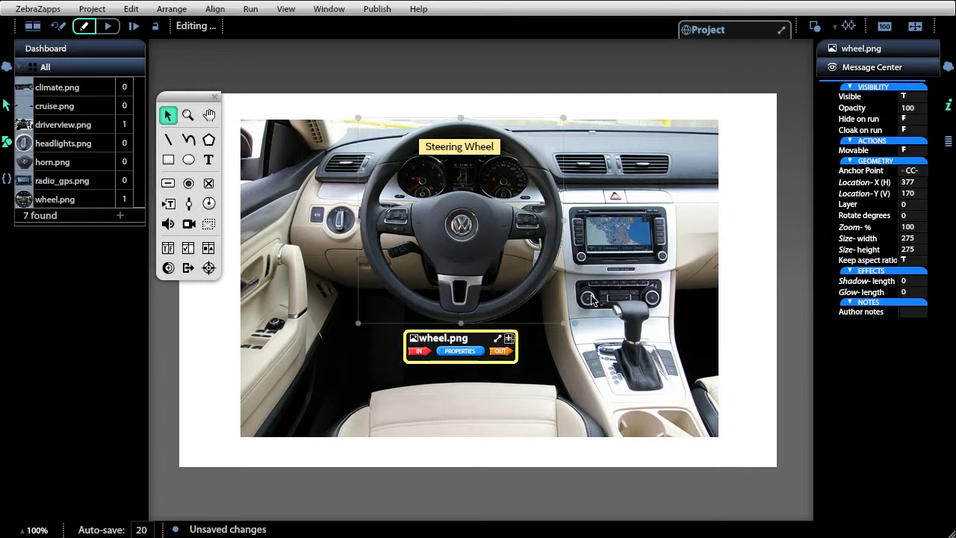
{"action": "left_click", "coordinate": [503, 352]}
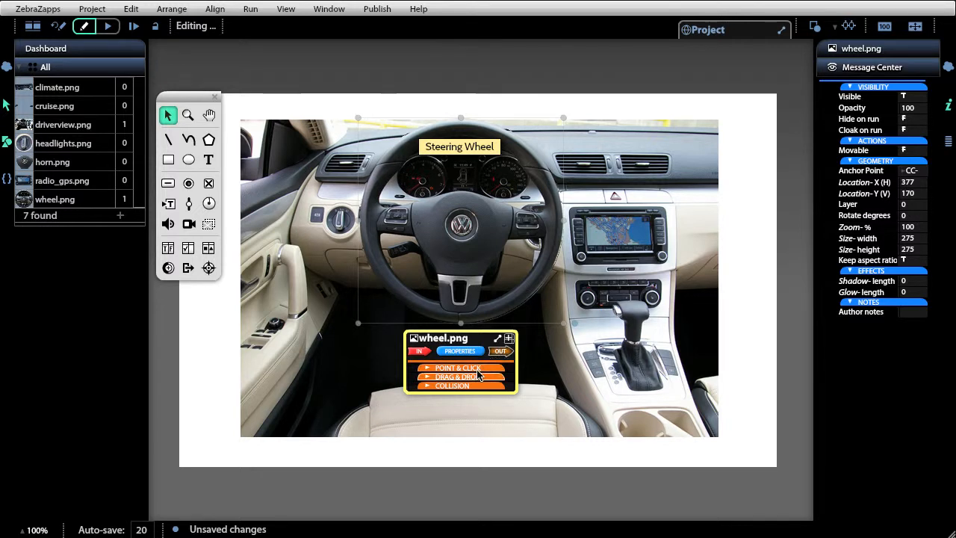
{"action": "left_click", "coordinate": [478, 369]}
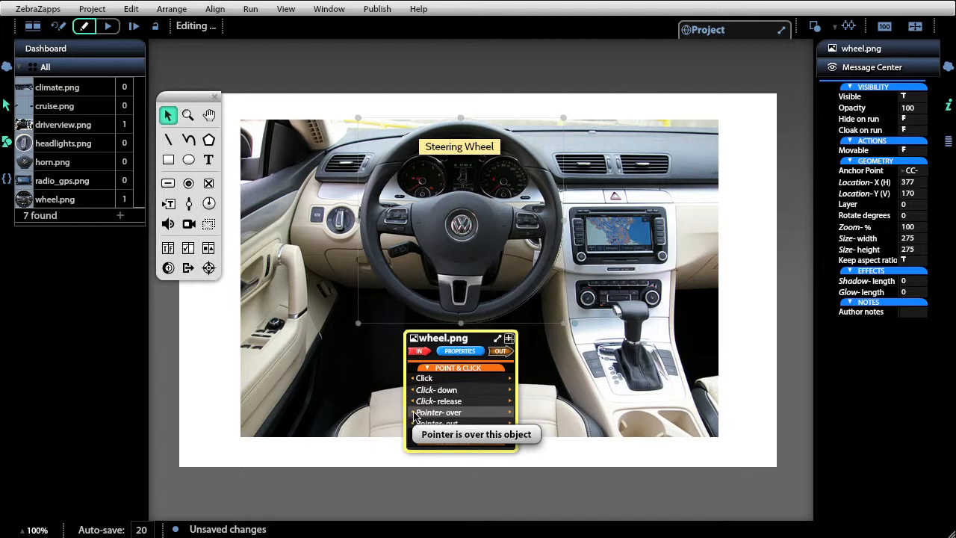
{"action": "mouse_move", "coordinate": [415, 417]}
{"action": "left_mouse_down"}
{"action": "mouse_move", "coordinate": [385, 404]}
{"action": "mouse_move", "coordinate": [416, 356]}
{"action": "mouse_move", "coordinate": [428, 372]}
{"action": "mouse_move", "coordinate": [423, 456]}
{"action": "mouse_move", "coordinate": [430, 371]}
{"action": "mouse_move", "coordinate": [397, 386]}
{"action": "mouse_move", "coordinate": [459, 342]}
{"action": "mouse_move", "coordinate": [437, 409]}
{"action": "mouse_move", "coordinate": [416, 406]}
{"action": "left_mouse_up"}
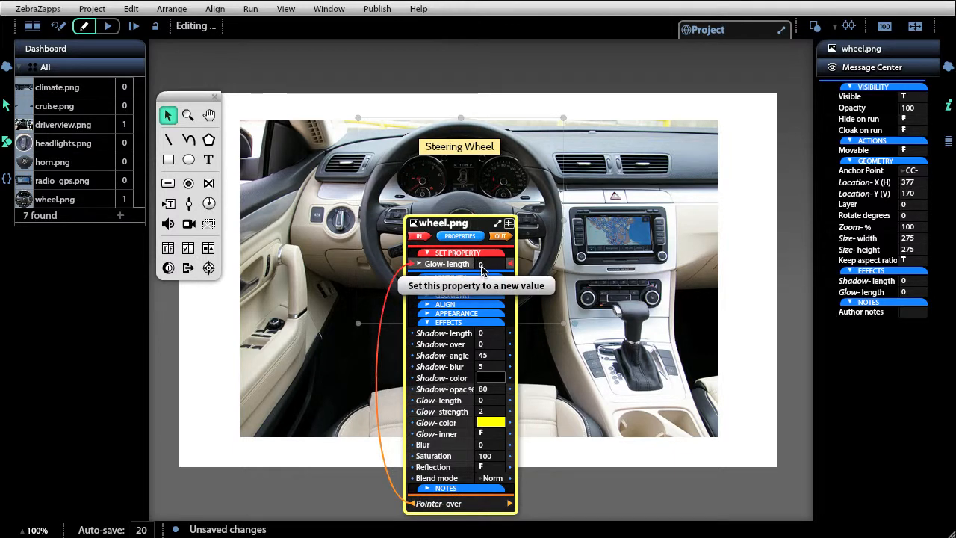
{"action": "left_click", "coordinate": [481, 267]}
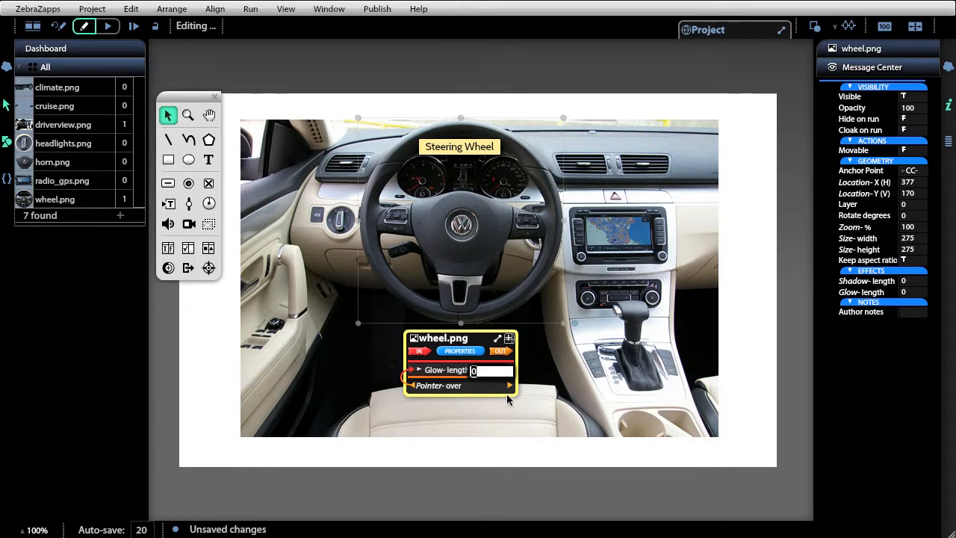
{"action": "type", "text": "10"}
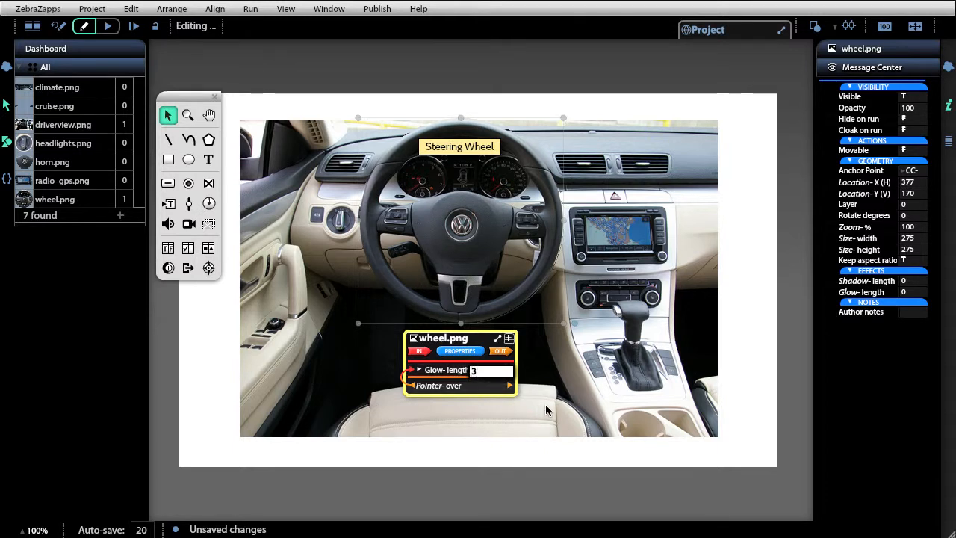
{"action": "left_click", "coordinate": [559, 405]}
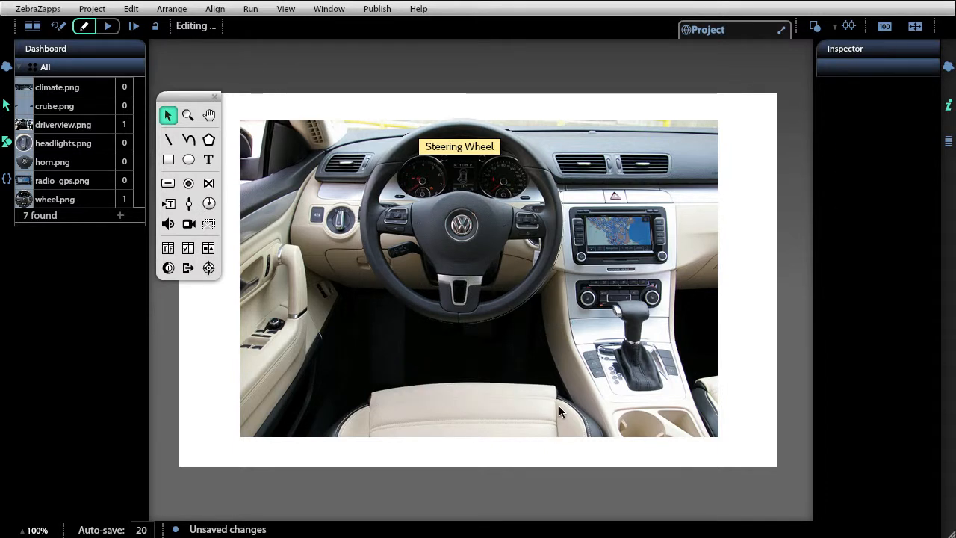
Step: Run the project to test the wheel's pointer-over glow, and return to editing
{"action": "left_click", "coordinate": [473, 320]}
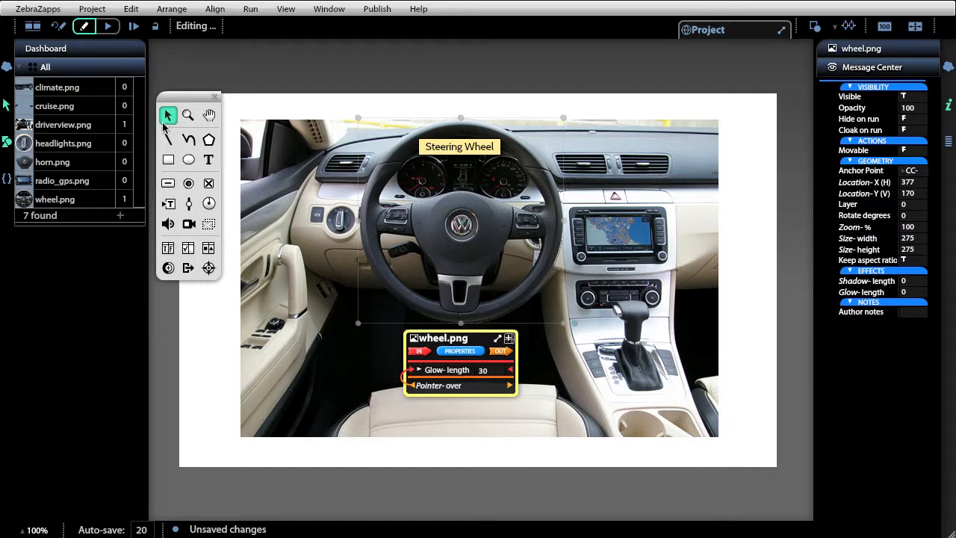
{"action": "left_click", "coordinate": [108, 27]}
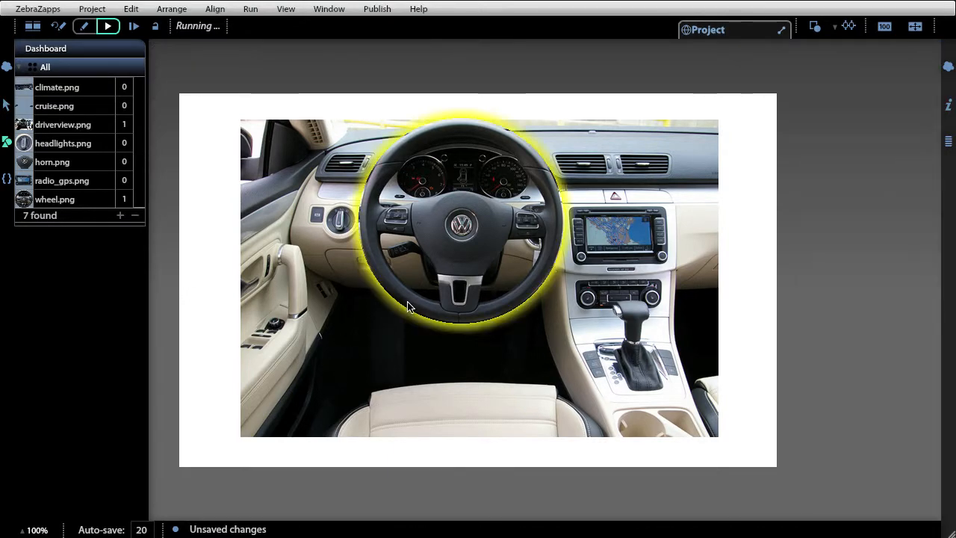
{"action": "left_click", "coordinate": [62, 29]}
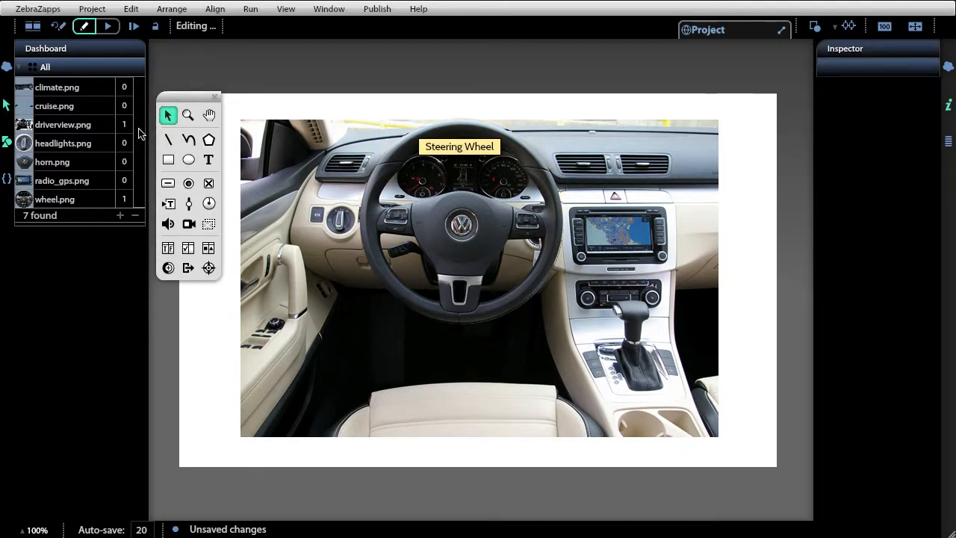
Step: Connect the wheel image's Pointer-out output to a second Glow-length setting with the value 0
{"action": "left_click", "coordinate": [431, 319]}
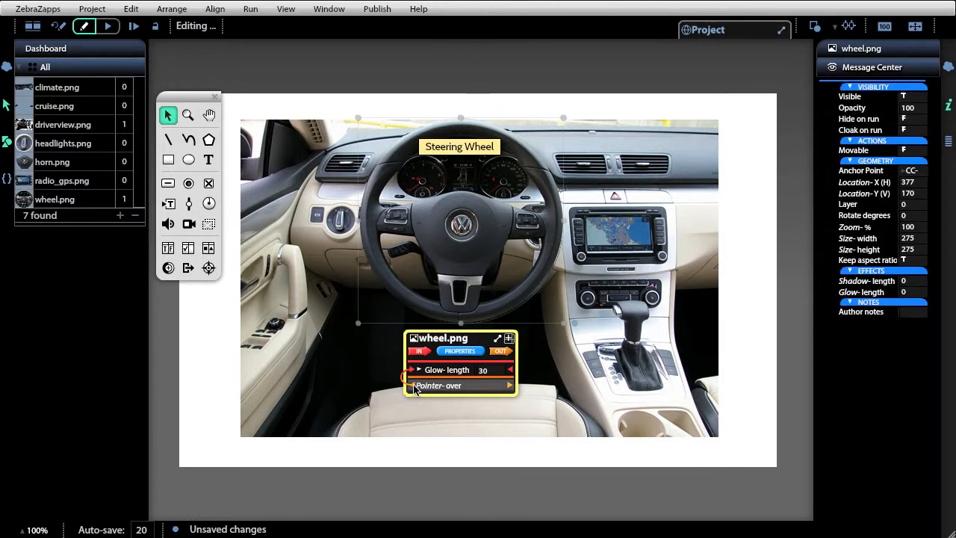
{"action": "left_click", "coordinate": [461, 386]}
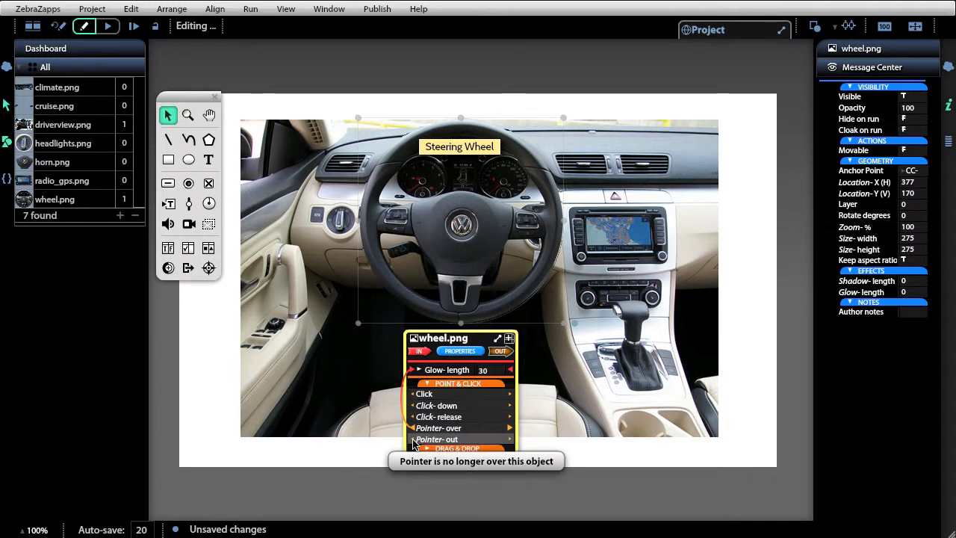
{"action": "left_click_drag", "start_coordinate": [413, 439], "coordinate": [416, 368]}
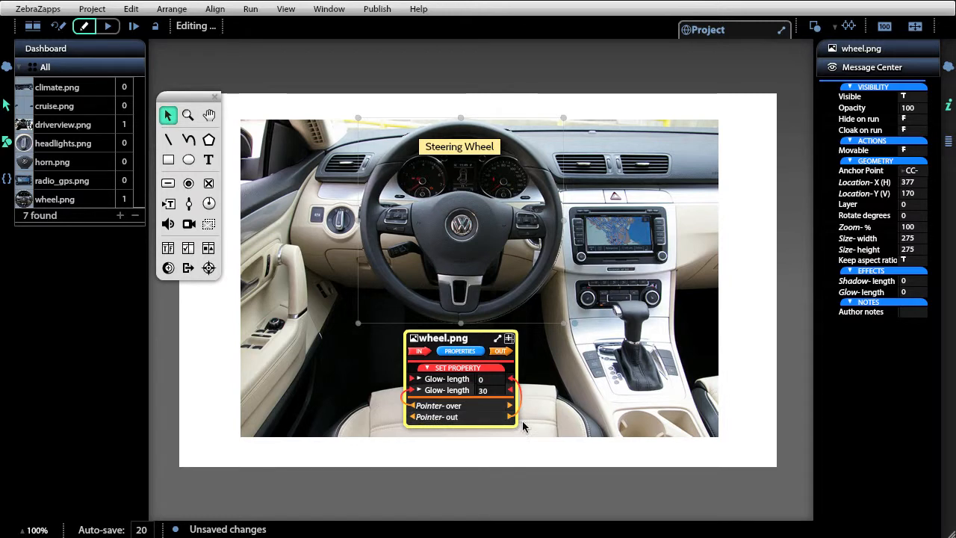
Step: Run the project again to test the wheel's glow on pointer entry and exit, and return to editing
{"action": "left_click", "coordinate": [109, 28]}
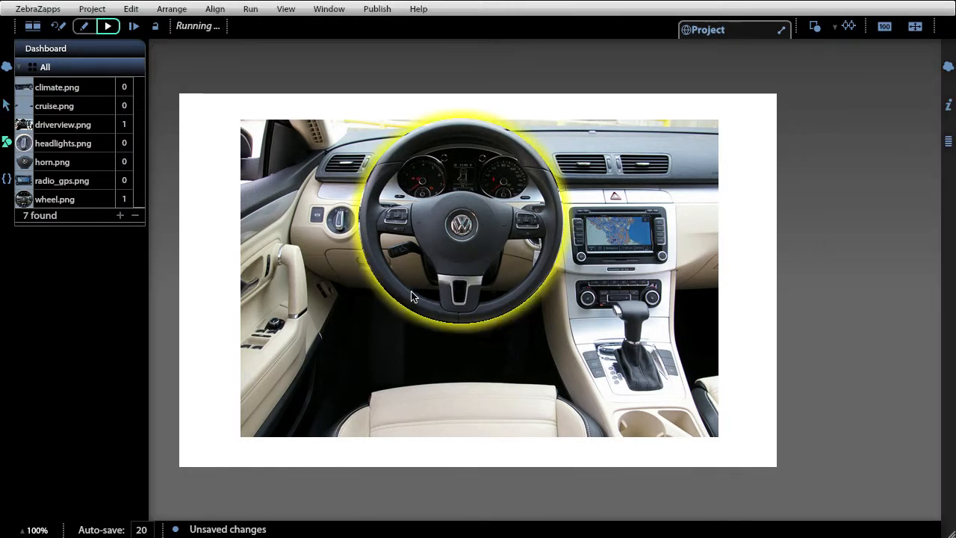
{"action": "left_click", "coordinate": [56, 27]}
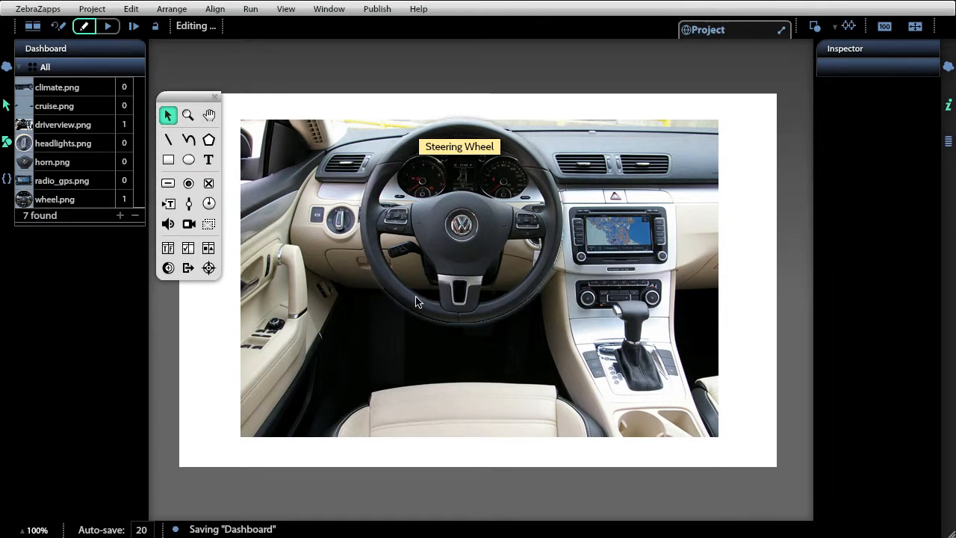
Step: Review the Steering Wheel label's visibility properties, including the Hide on run setting
{"action": "left_click", "coordinate": [480, 148]}
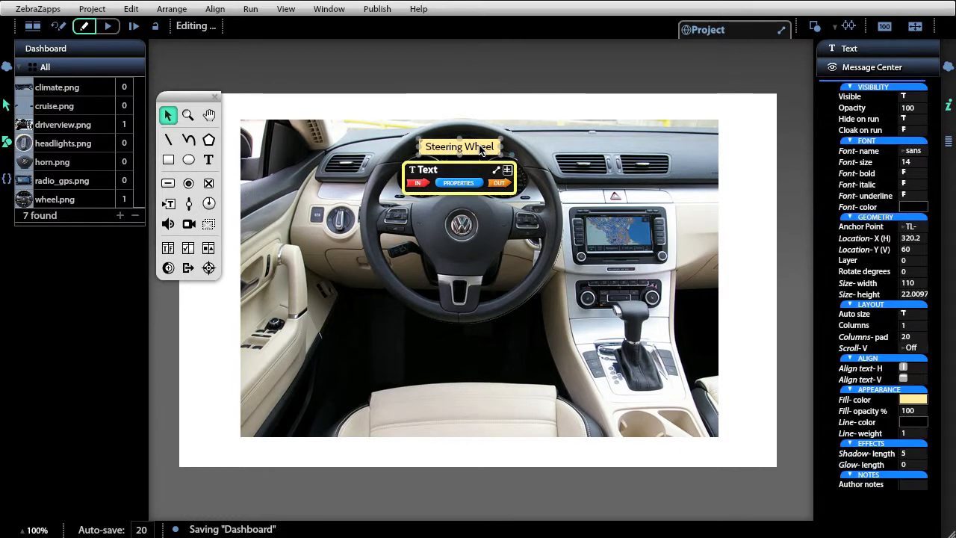
{"action": "left_click", "coordinate": [468, 184]}
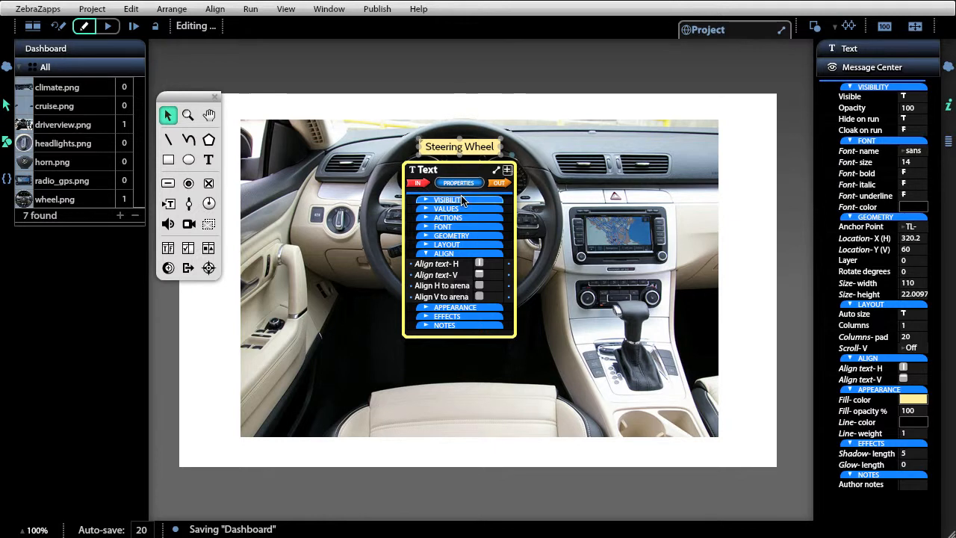
{"action": "left_click", "coordinate": [463, 200]}
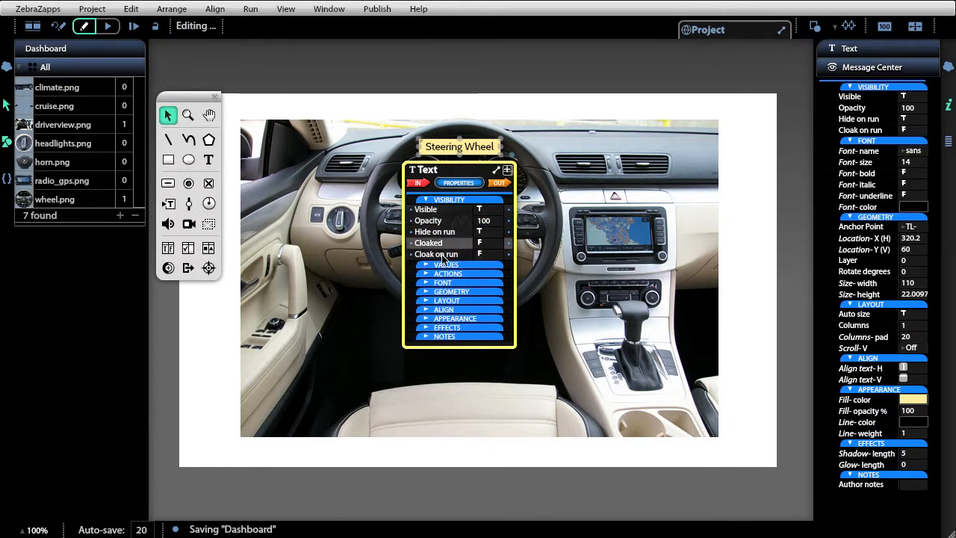
{"action": "mouse_move", "coordinate": [480, 232]}
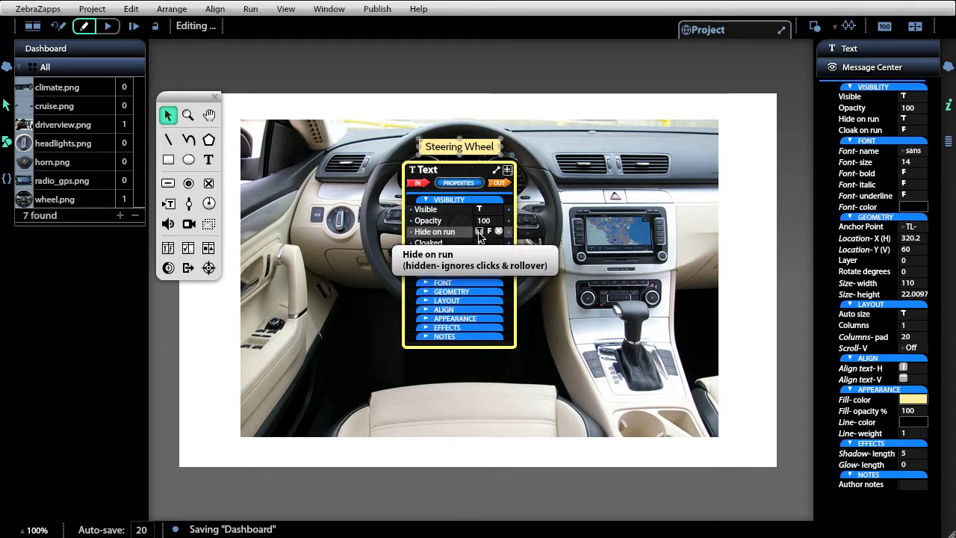
{"action": "left_click", "coordinate": [559, 110]}
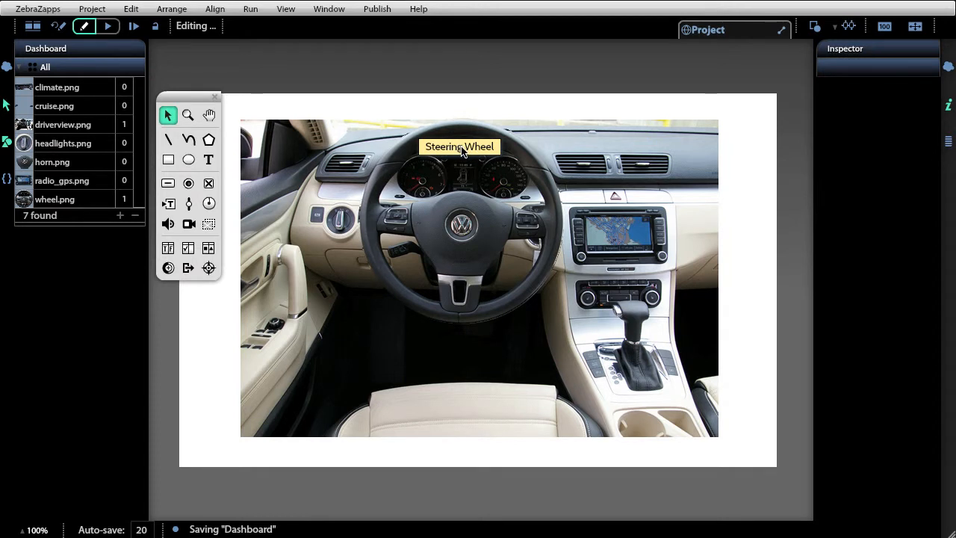
Step: Connect the steering wheel image's Click output to the Show action of the Steering Wheel label
{"action": "left_click", "coordinate": [461, 317]}
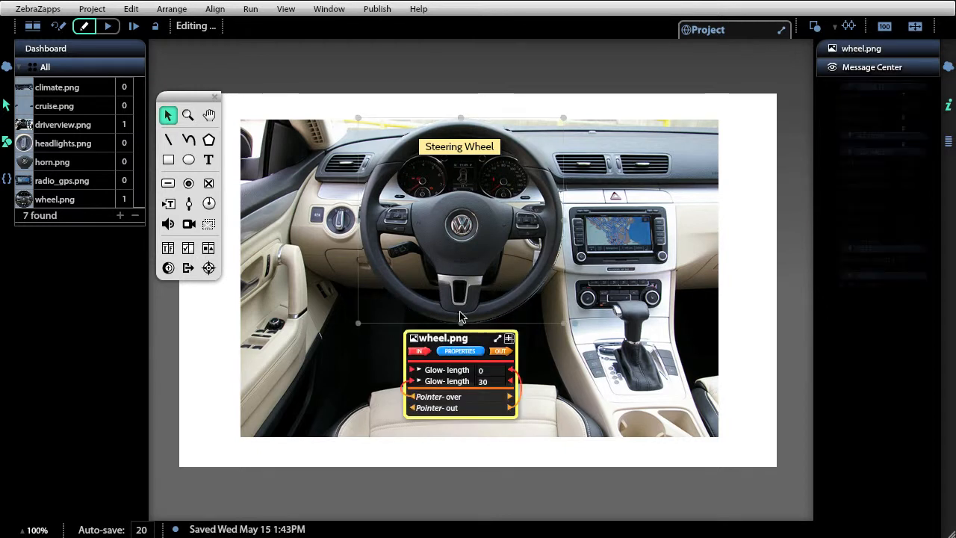
{"action": "left_click", "coordinate": [498, 352]}
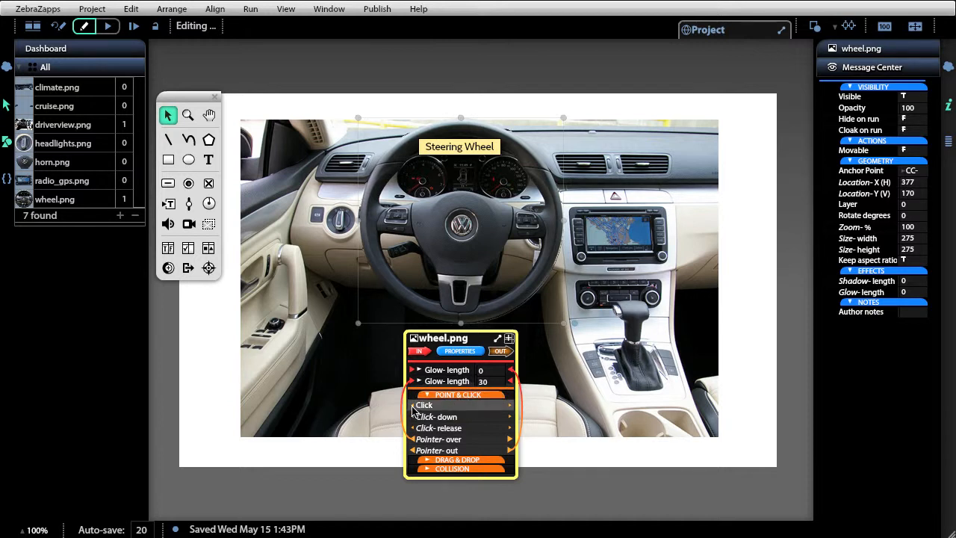
{"action": "left_click_drag", "start_coordinate": [414, 407], "coordinate": [419, 215]}
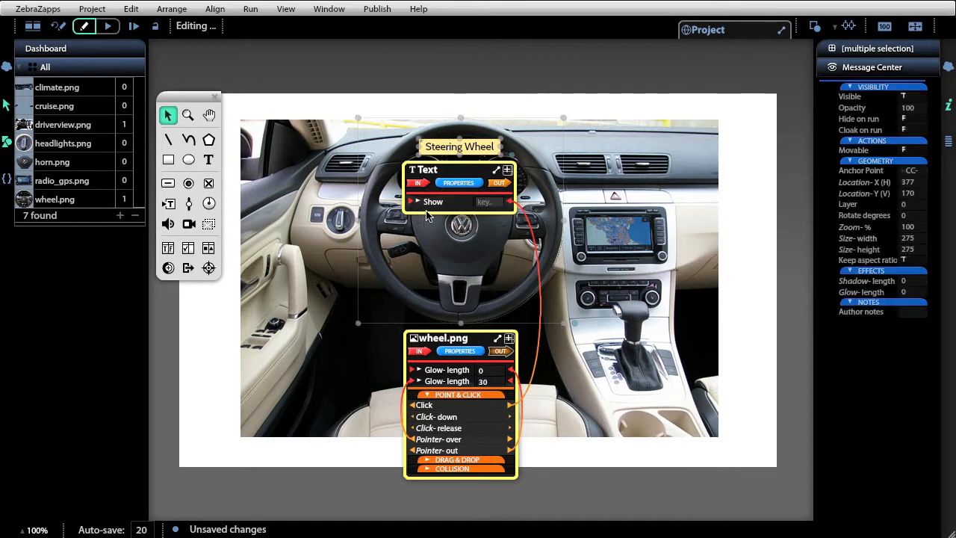
Step: Run the project to test revealing the label by clicking the glowing wheel, and return to editing
{"action": "left_click", "coordinate": [109, 27]}
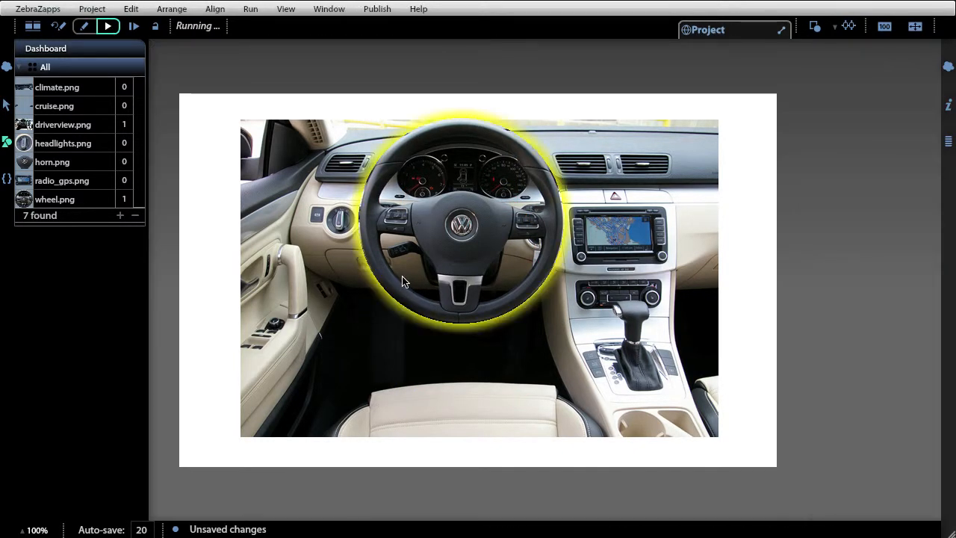
{"action": "mouse_move", "coordinate": [393, 288]}
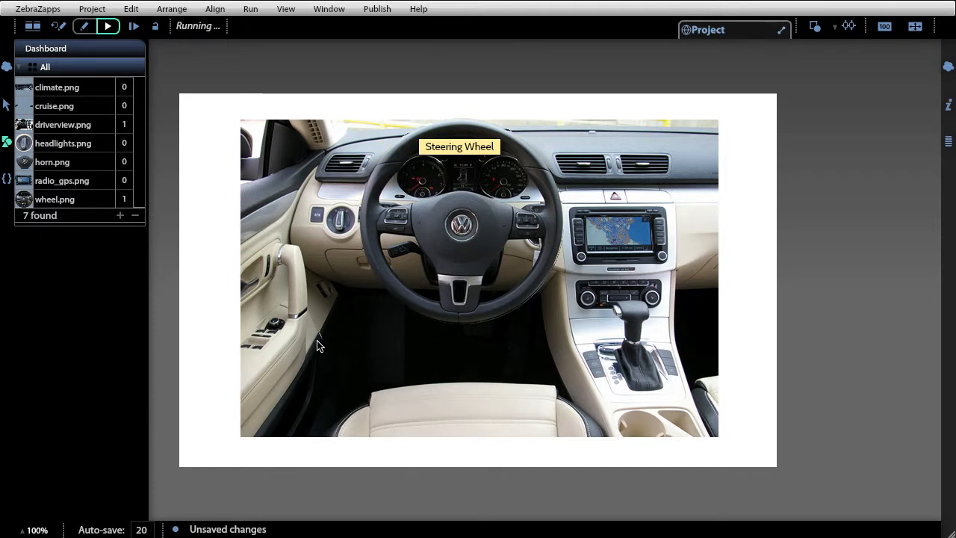
{"action": "left_click", "coordinate": [82, 26]}
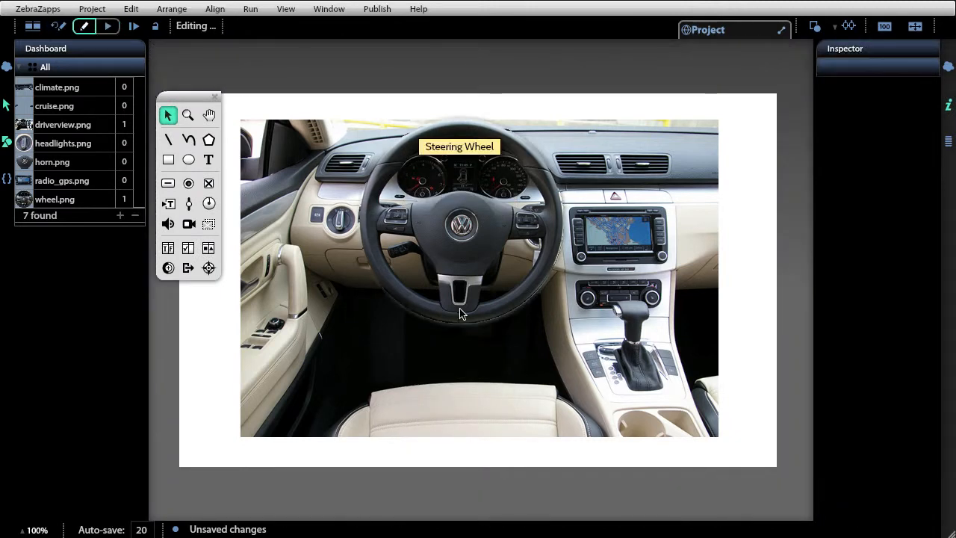
Step: Connect the wheel's Pointer-out output to the Steering Wheel label's Hide action, and run the project to test it
{"action": "left_click", "coordinate": [460, 313]}
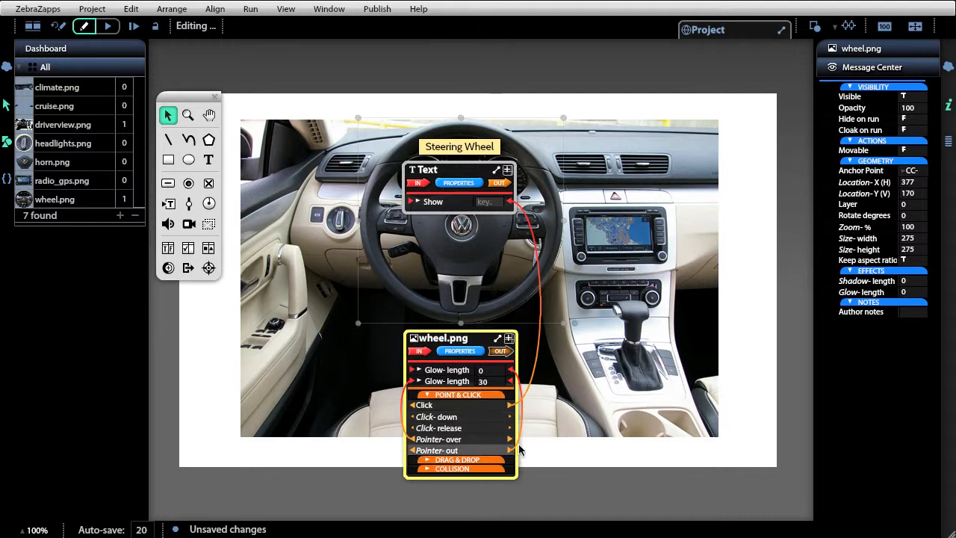
{"action": "left_click_drag", "start_coordinate": [520, 447], "coordinate": [411, 222]}
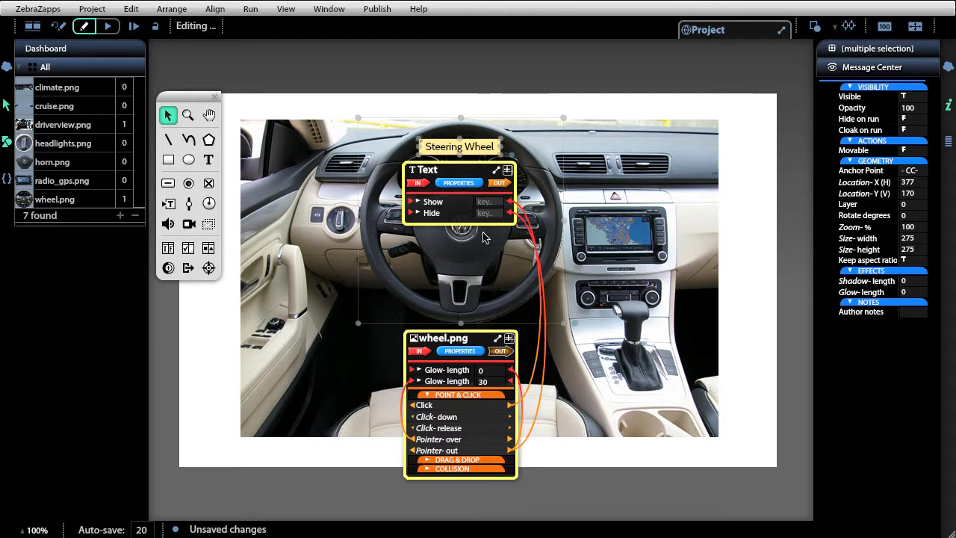
{"action": "left_click", "coordinate": [108, 26]}
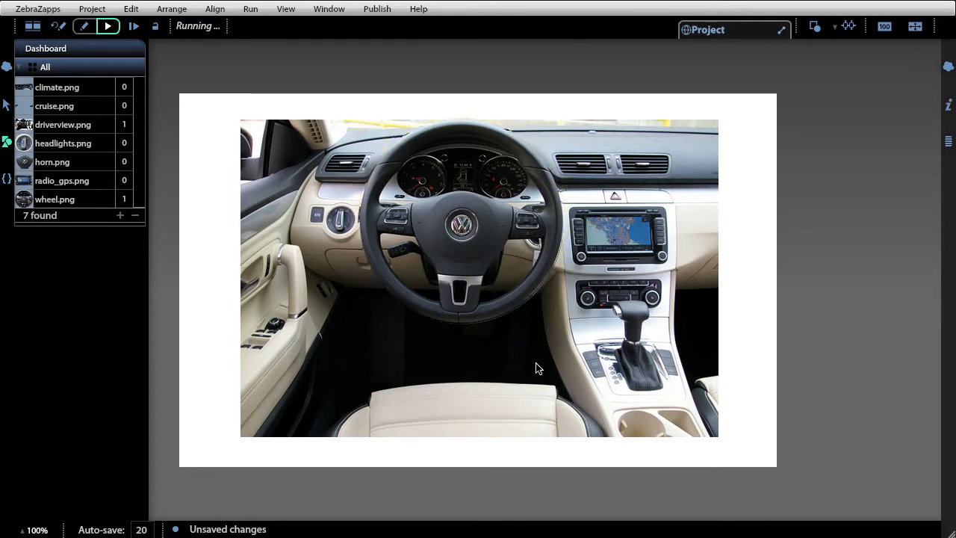
{"action": "mouse_move", "coordinate": [457, 265]}
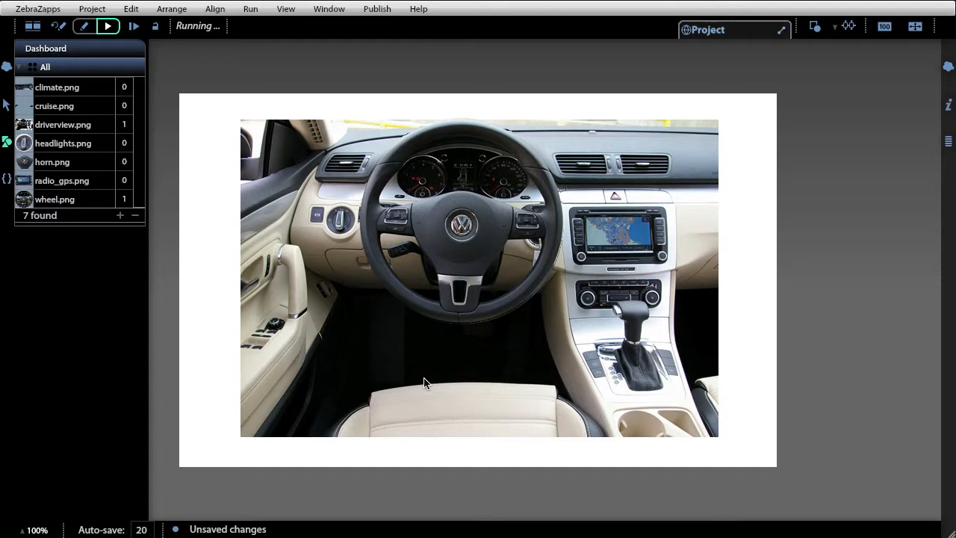
{"action": "left_click", "coordinate": [78, 27]}
Step: Duplicate the steering wheel image together with its label, and place the copies over the dashboard's center console area
{"action": "left_click", "coordinate": [461, 317]}
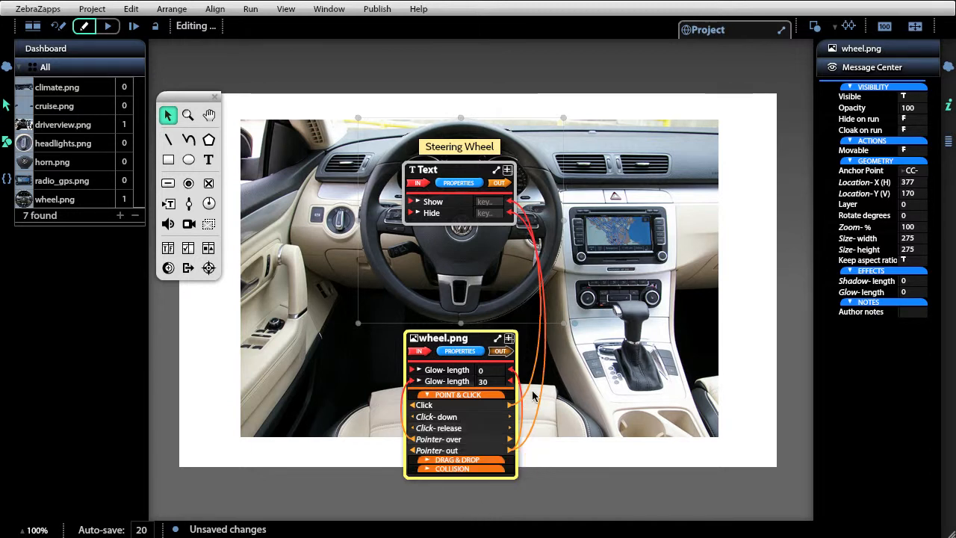
{"action": "left_click", "coordinate": [586, 366]}
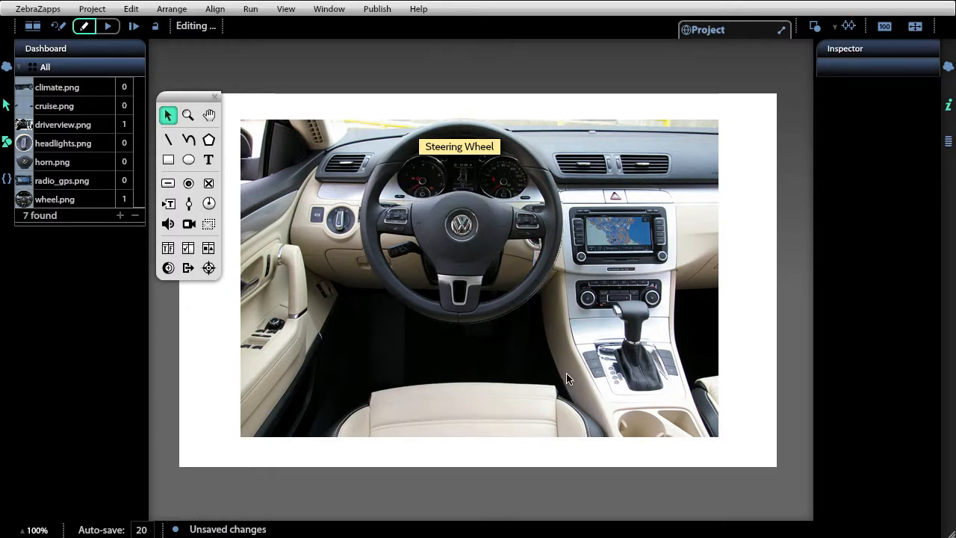
{"action": "left_click", "coordinate": [463, 265]}
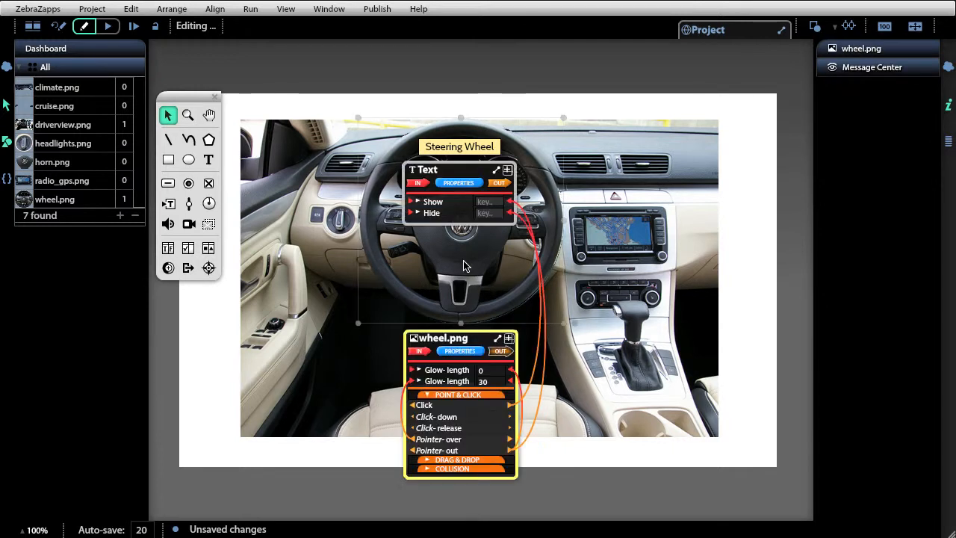
{"action": "left_click", "coordinate": [467, 149], "text": "shift"}
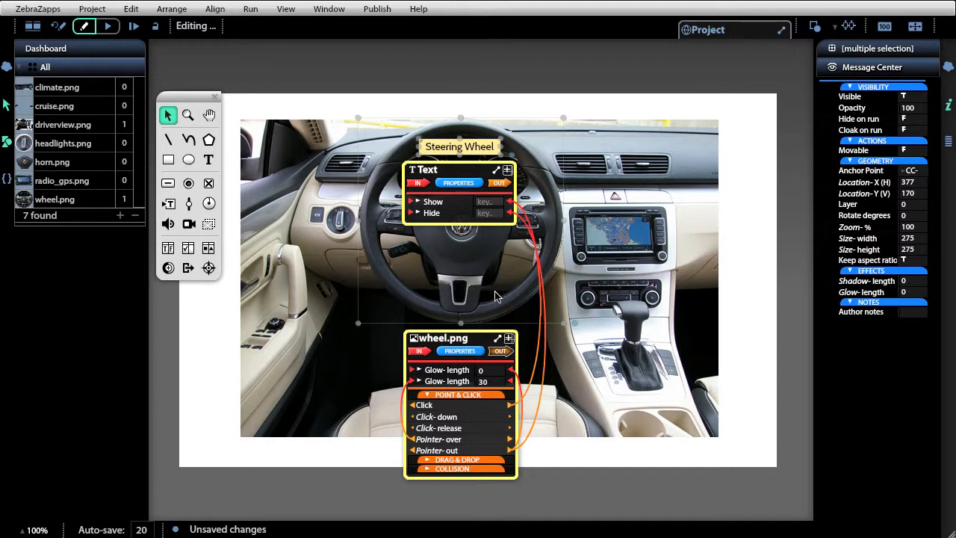
{"action": "key", "text": "ctrl+v"}
{"action": "left_click_drag", "start_coordinate": [626, 389], "coordinate": [623, 371]}
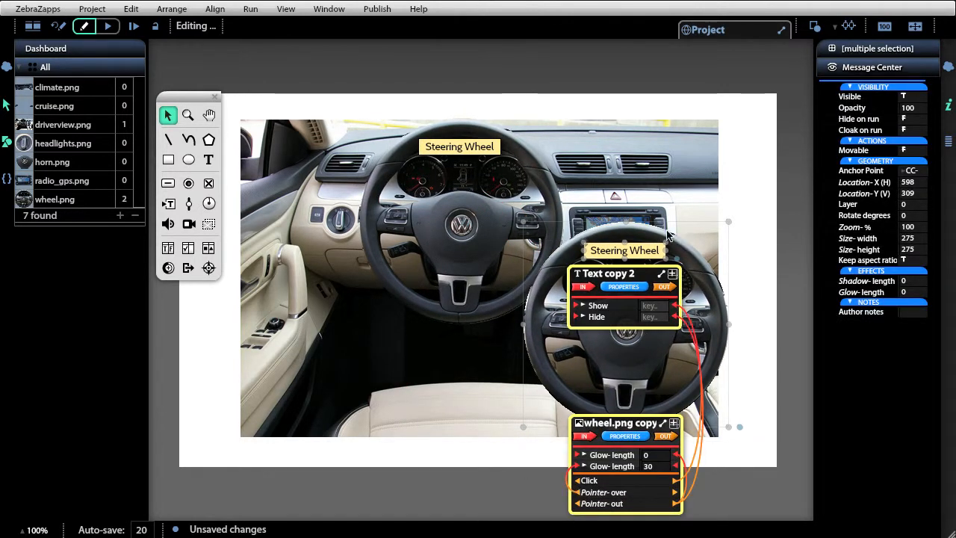
Step: Change the duplicated label's text to "Horn"
{"action": "left_click", "coordinate": [624, 252]}
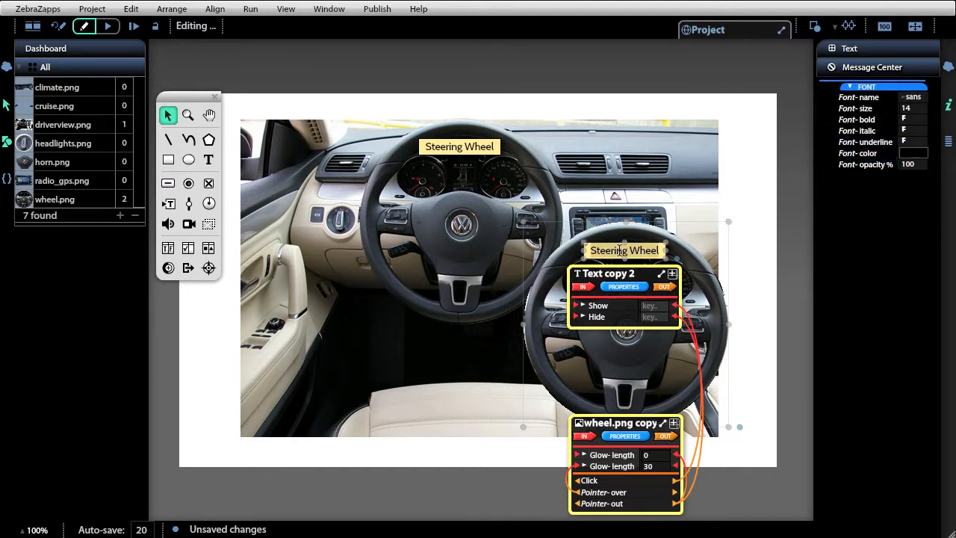
{"action": "double_click", "coordinate": [620, 250]}
{"action": "type", "text": "Horn"}
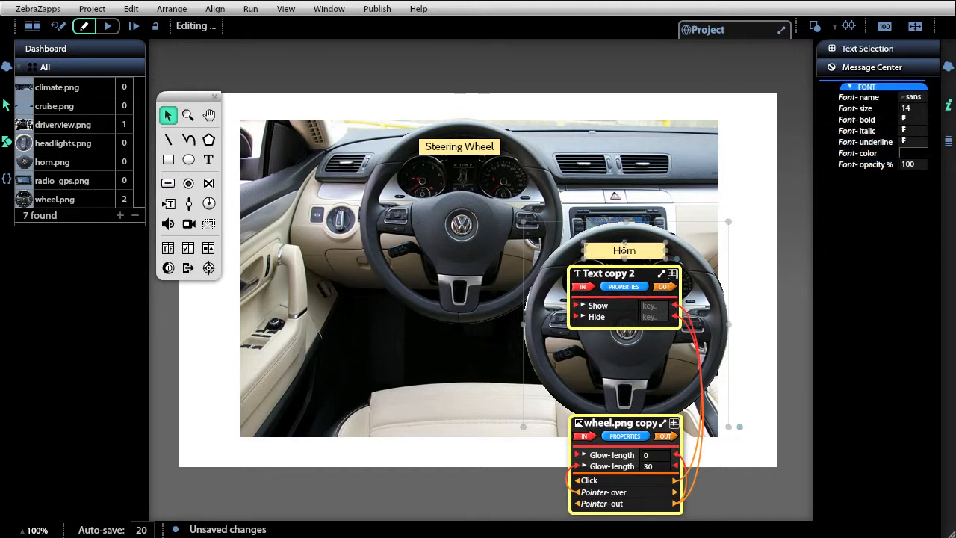
{"action": "left_click", "coordinate": [684, 198]}
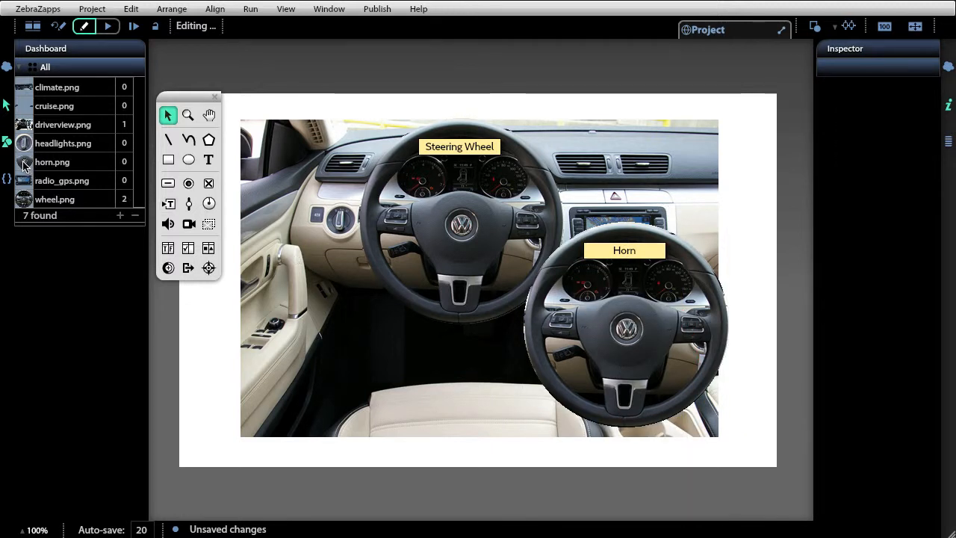
Step: Replace only the duplicated wheel image with horn.png, keeping the original steering wheel
{"action": "mouse_move", "coordinate": [30, 169]}
{"action": "left_mouse_down"}
{"action": "mouse_move", "coordinate": [474, 341]}
{"action": "mouse_move", "coordinate": [650, 354]}
{"action": "mouse_move", "coordinate": [625, 329]}
{"action": "mouse_move", "coordinate": [640, 334]}
{"action": "left_mouse_up"}
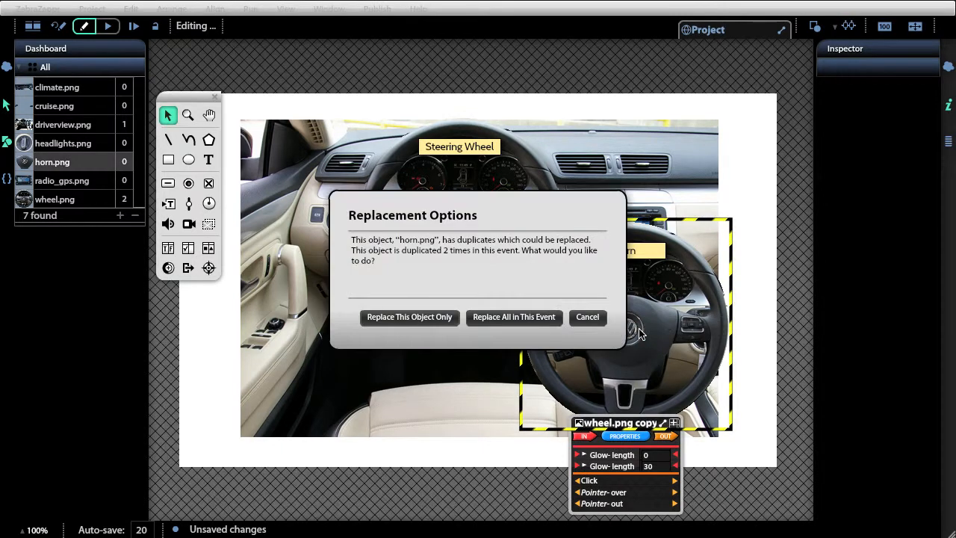
{"action": "left_click", "coordinate": [401, 318]}
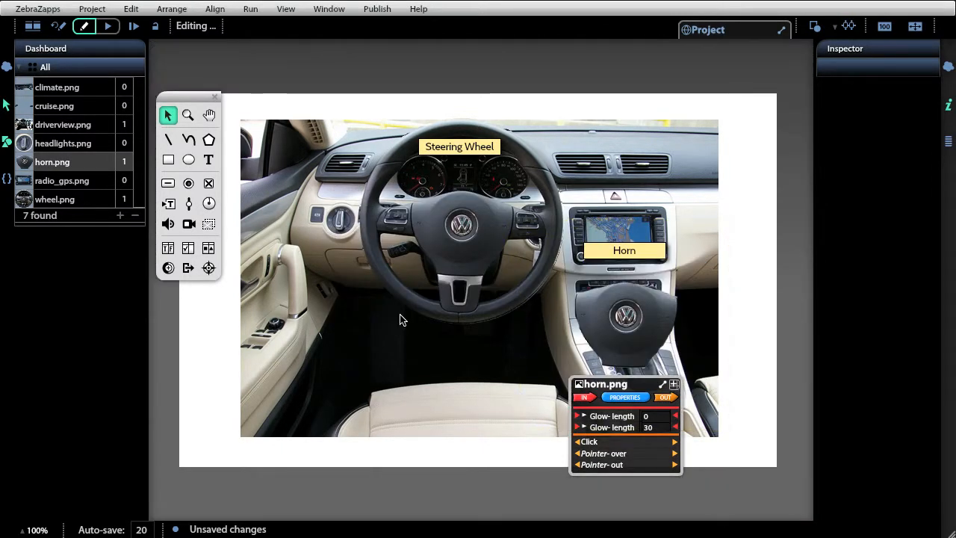
Step: Rename the text object connected to the horn image as "Horn label"
{"action": "left_click", "coordinate": [624, 323]}
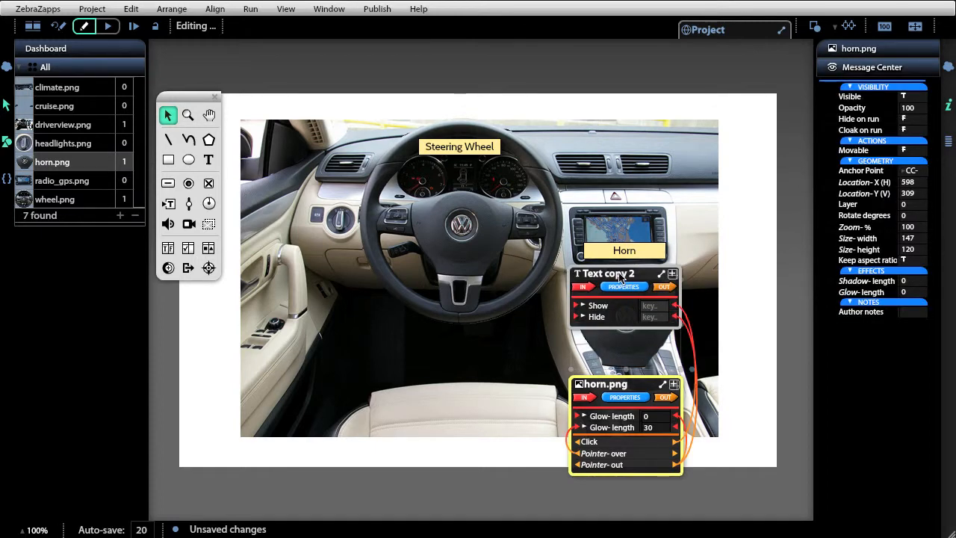
{"action": "left_click", "coordinate": [620, 277]}
{"action": "double_click", "coordinate": [619, 276]}
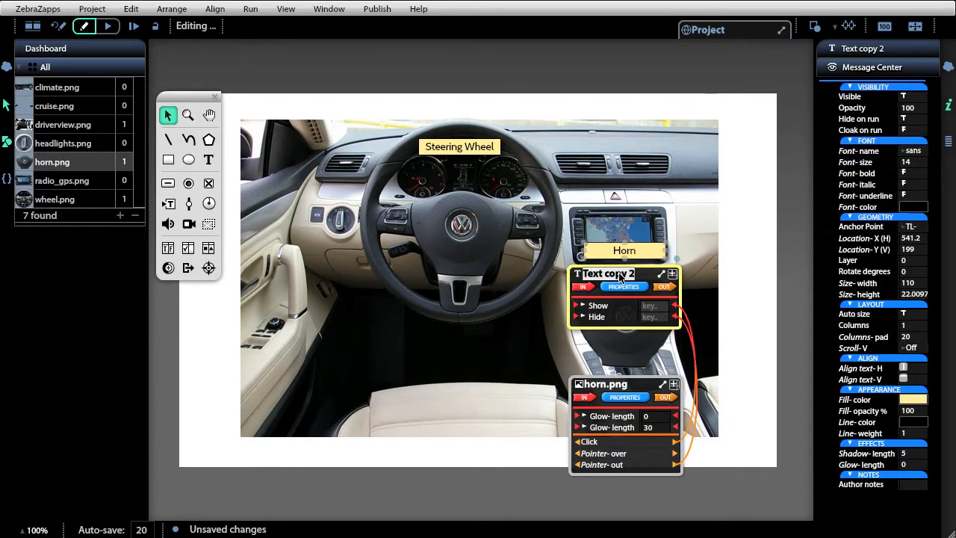
{"action": "type", "text": "Horn label"}
{"action": "left_click", "coordinate": [530, 379]}
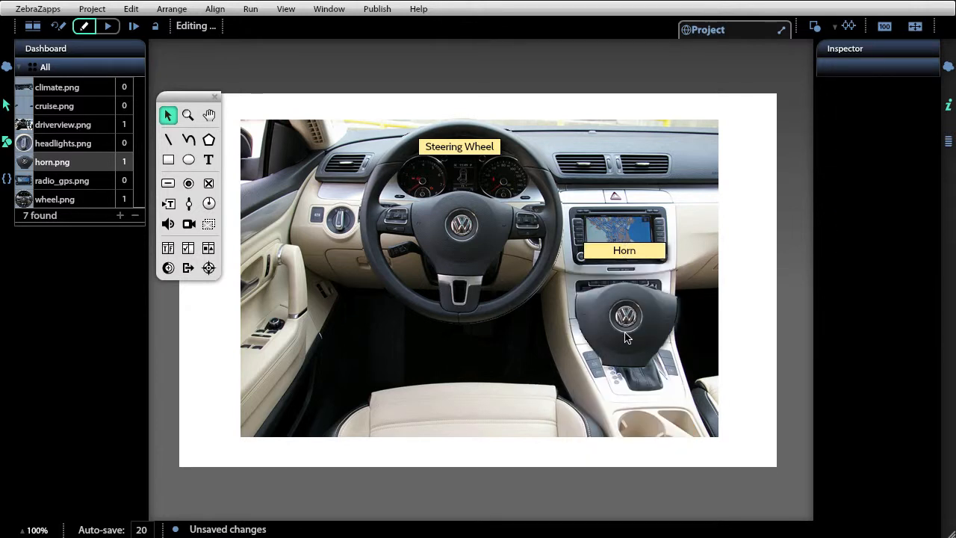
Step: Move the horn image onto the steering wheel's hub and place the Horn label just above it
{"action": "left_click_drag", "start_coordinate": [626, 337], "coordinate": [462, 243]}
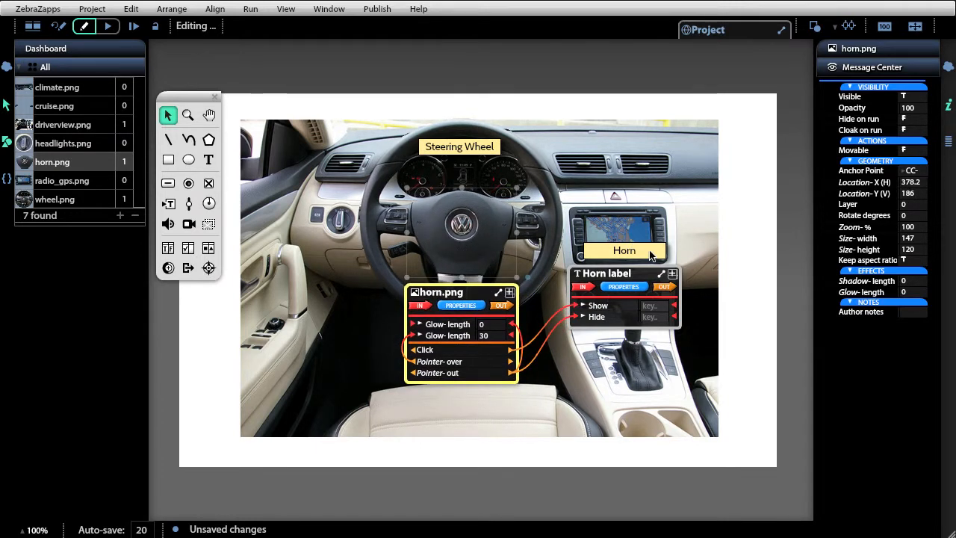
{"action": "left_click_drag", "start_coordinate": [650, 256], "coordinate": [486, 189]}
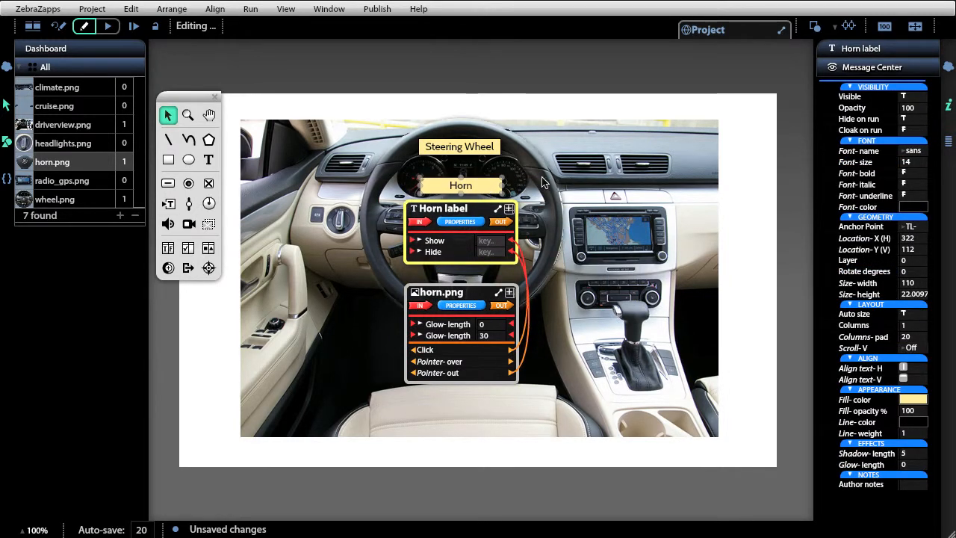
{"action": "left_click", "coordinate": [576, 165]}
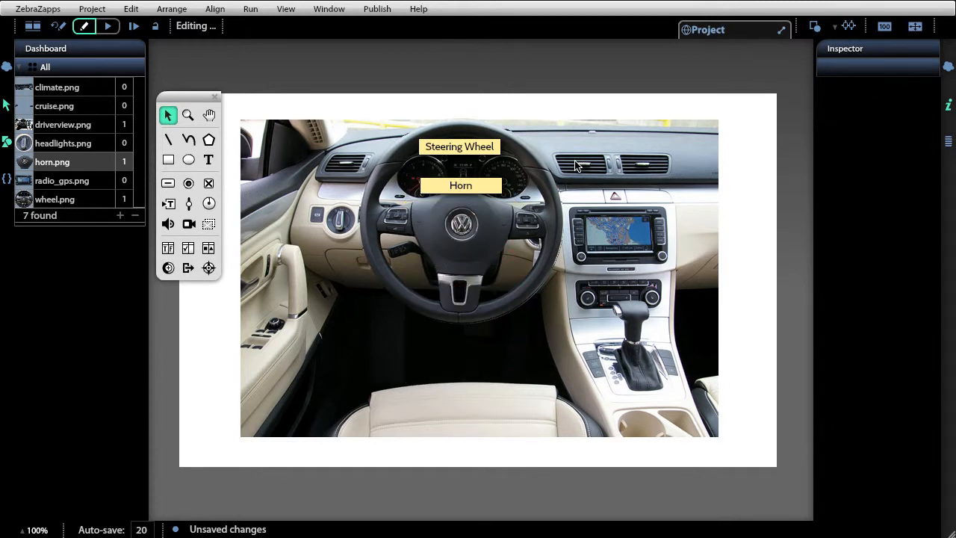
Step: Review the horn's connections, and run the project to test the glow and click response of the horn and wheel
{"action": "left_click", "coordinate": [468, 232]}
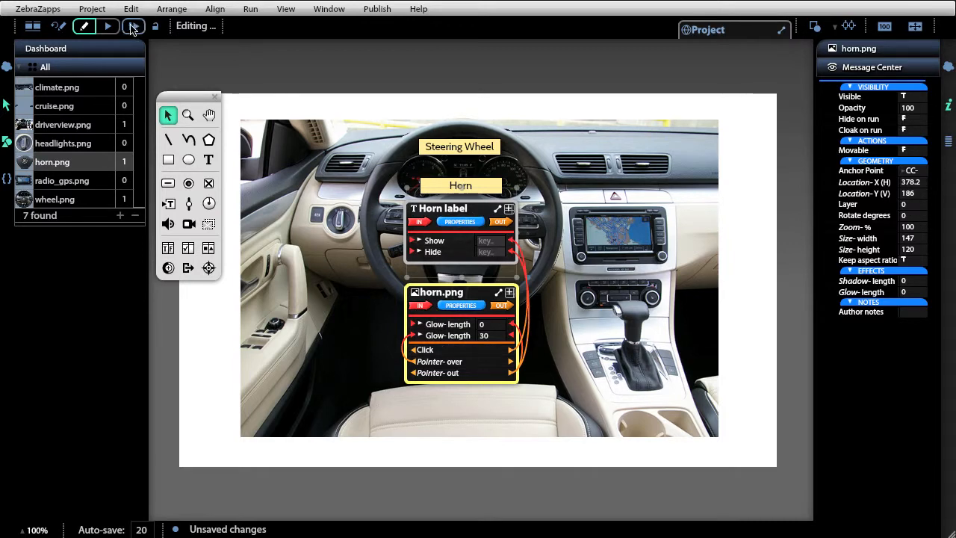
{"action": "left_click", "coordinate": [110, 27]}
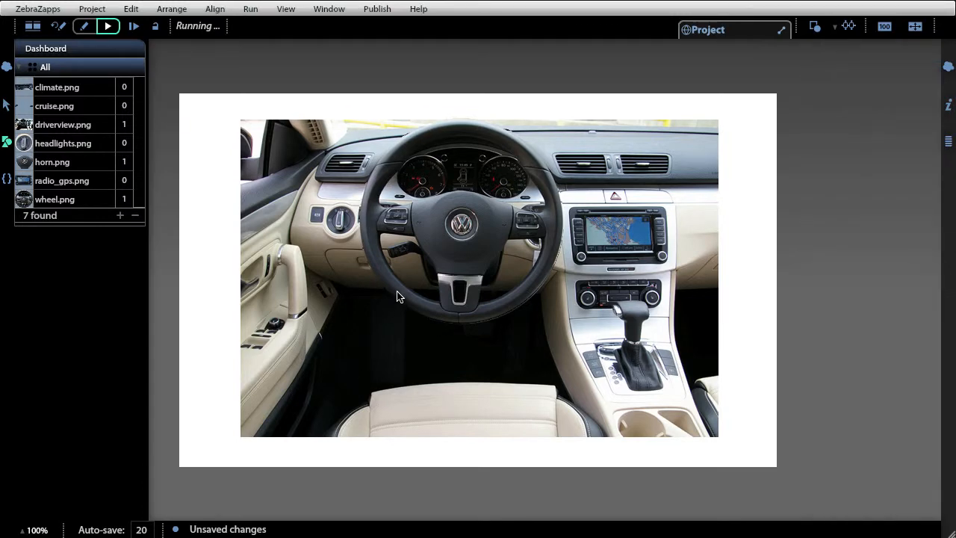
{"action": "left_click", "coordinate": [460, 260]}
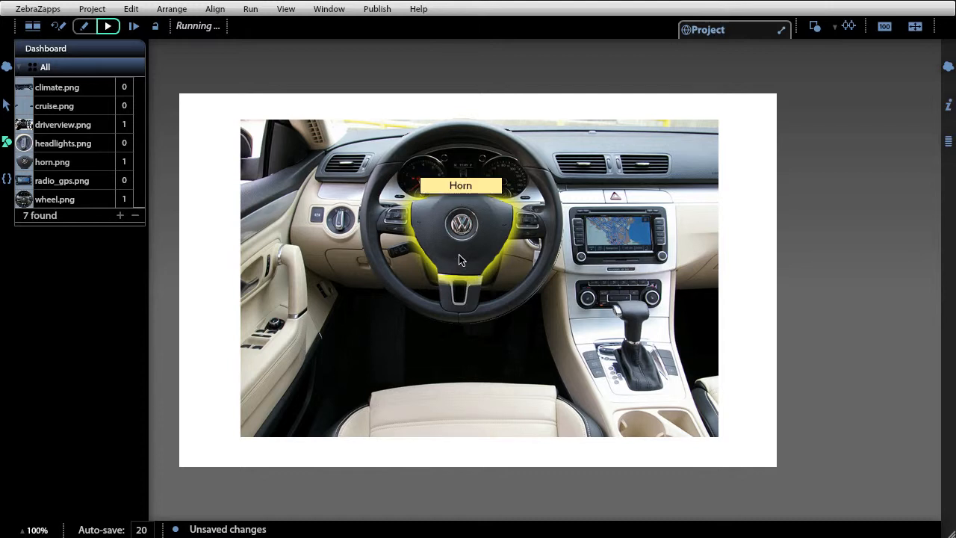
{"action": "left_click", "coordinate": [387, 283]}
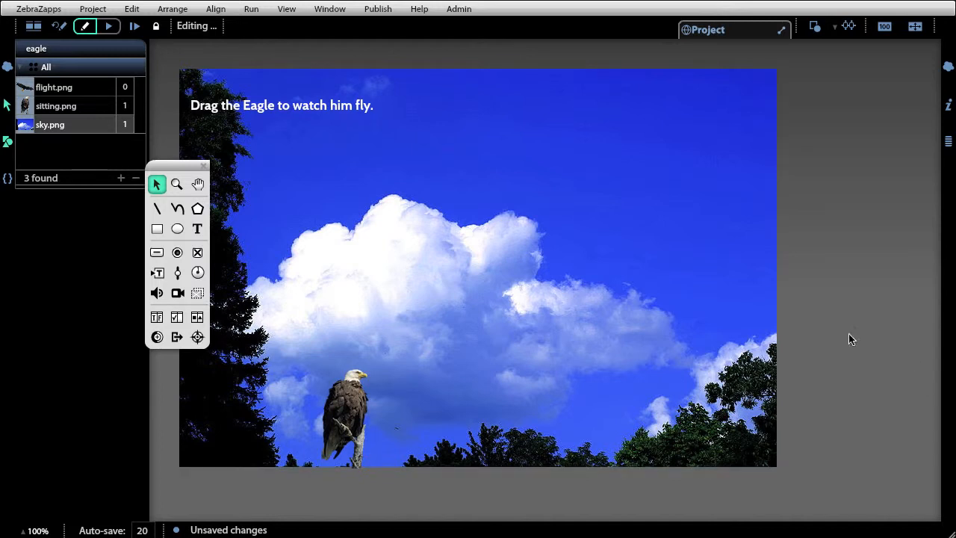
Step: In the eagle project, examine the message centers of the sky background, the instruction text and the sitting eagle
{"action": "left_click", "coordinate": [530, 336]}
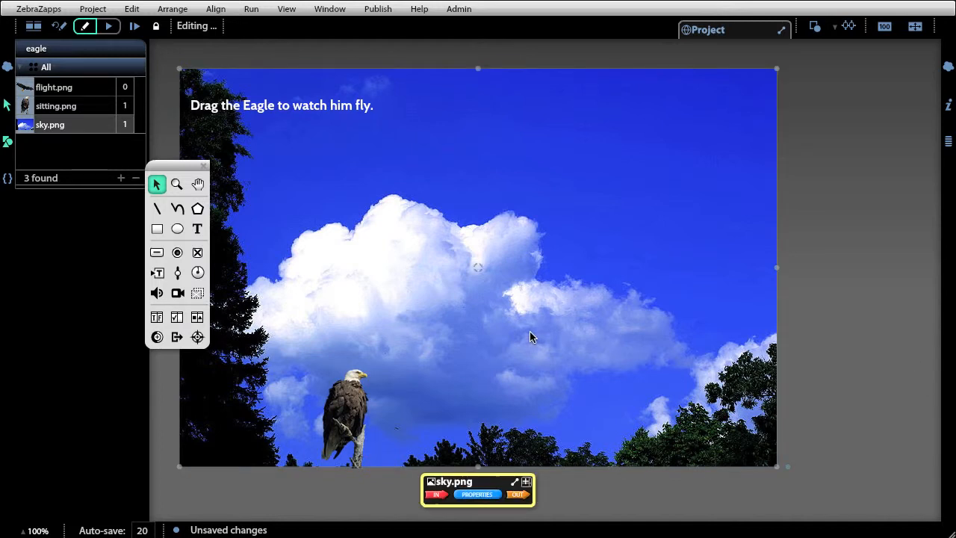
{"action": "left_click", "coordinate": [247, 110]}
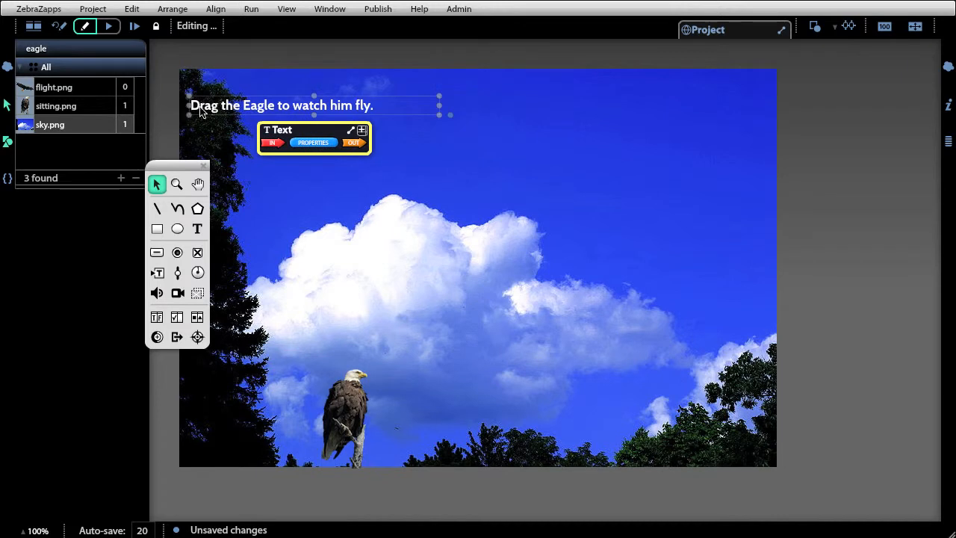
{"action": "double_click", "coordinate": [357, 364]}
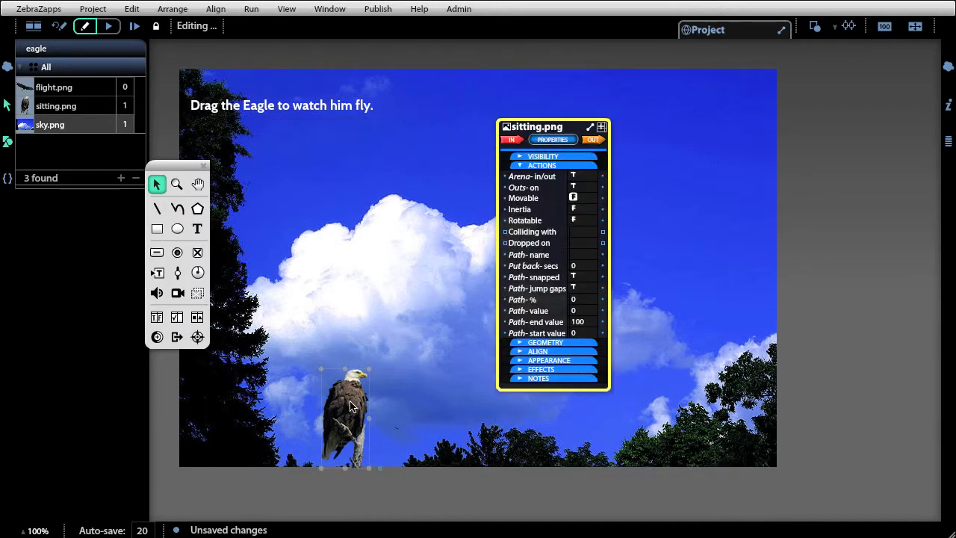
{"action": "left_click", "coordinate": [436, 276]}
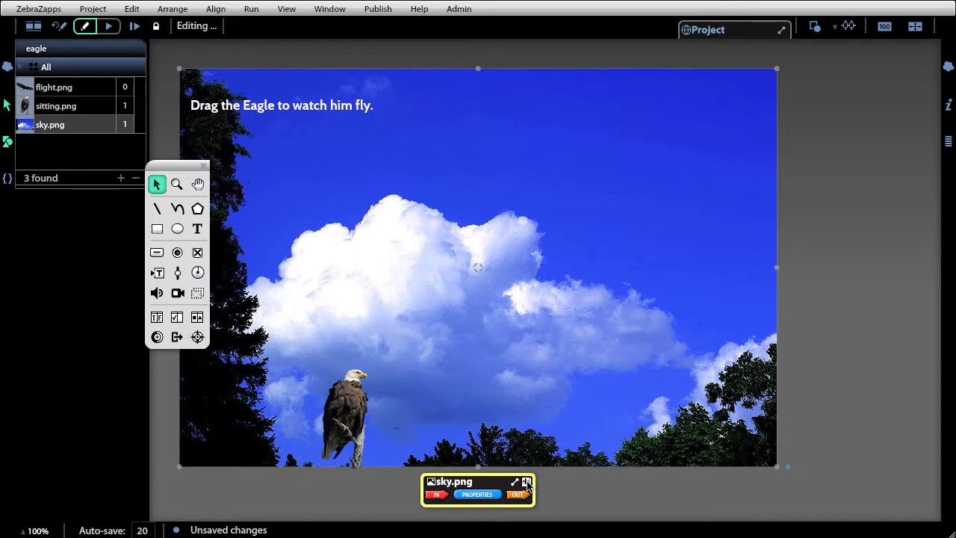
{"action": "left_click", "coordinate": [285, 111]}
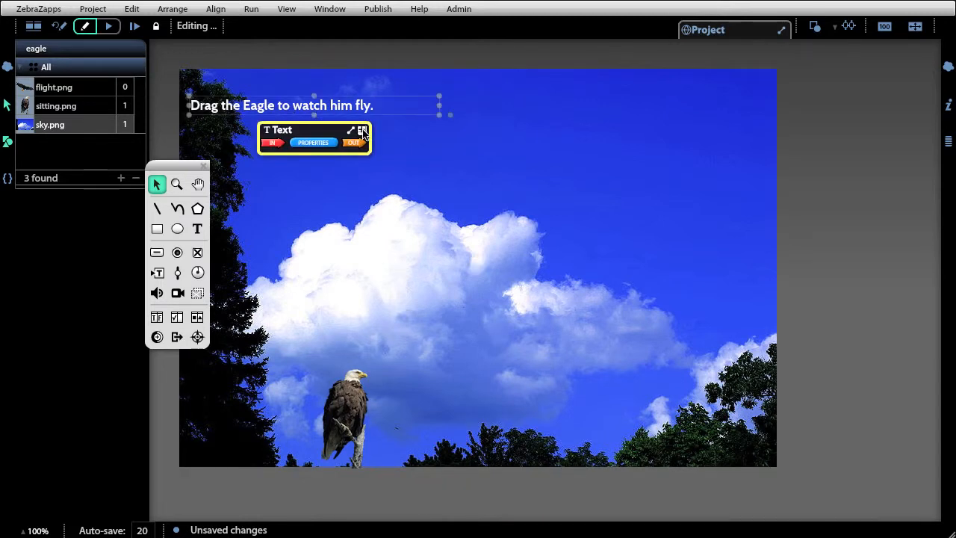
Step: Set the sitting eagle's Movable action property to true so it can be dragged during a run
{"action": "left_click", "coordinate": [351, 403]}
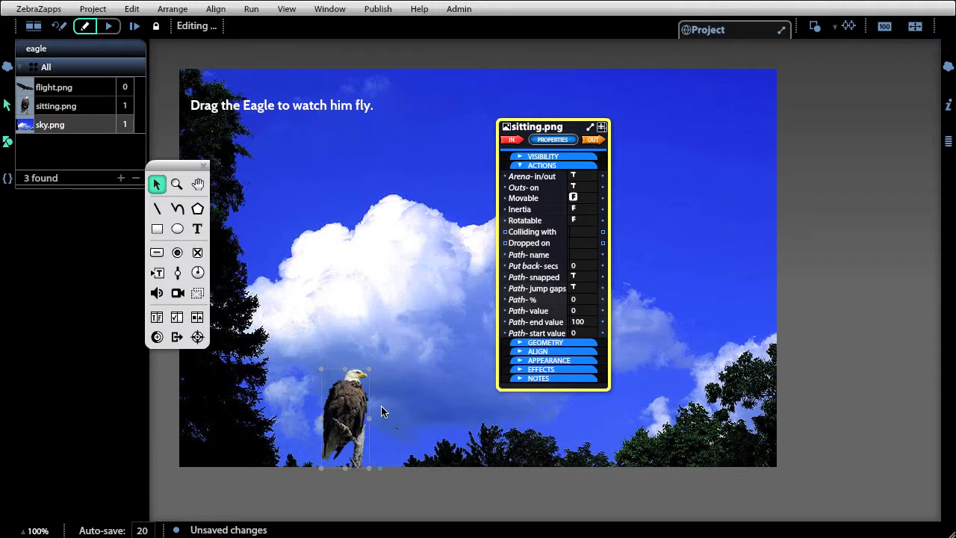
{"action": "left_click", "coordinate": [541, 166]}
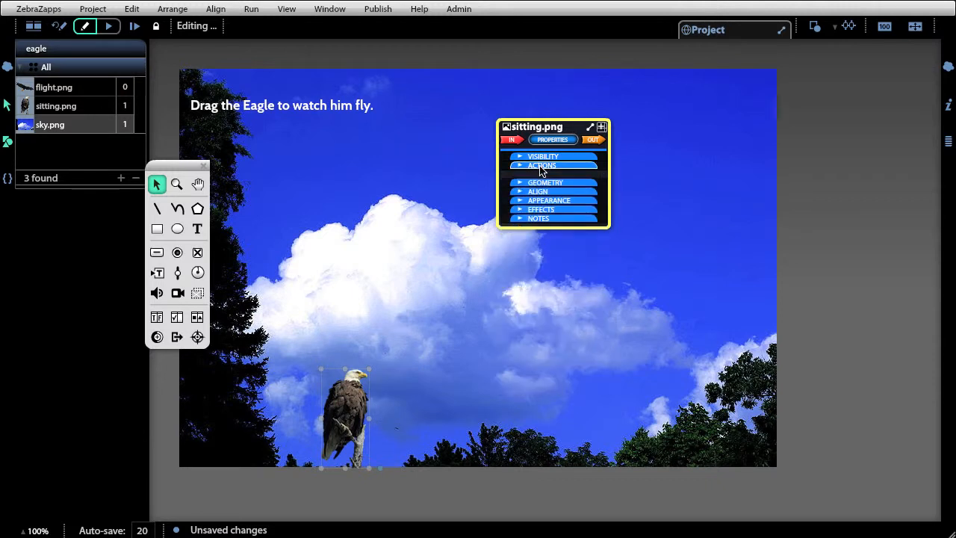
{"action": "left_click", "coordinate": [542, 166]}
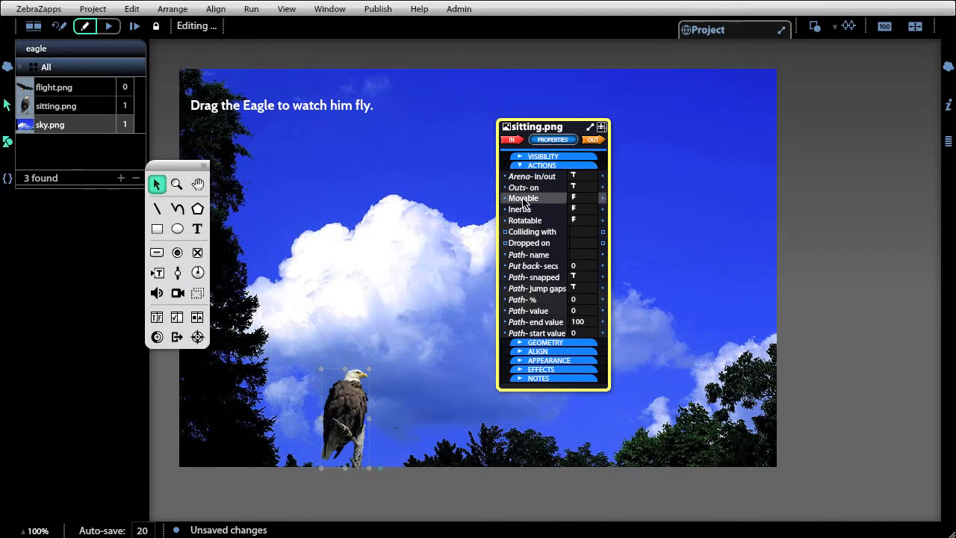
{"action": "left_click", "coordinate": [582, 199]}
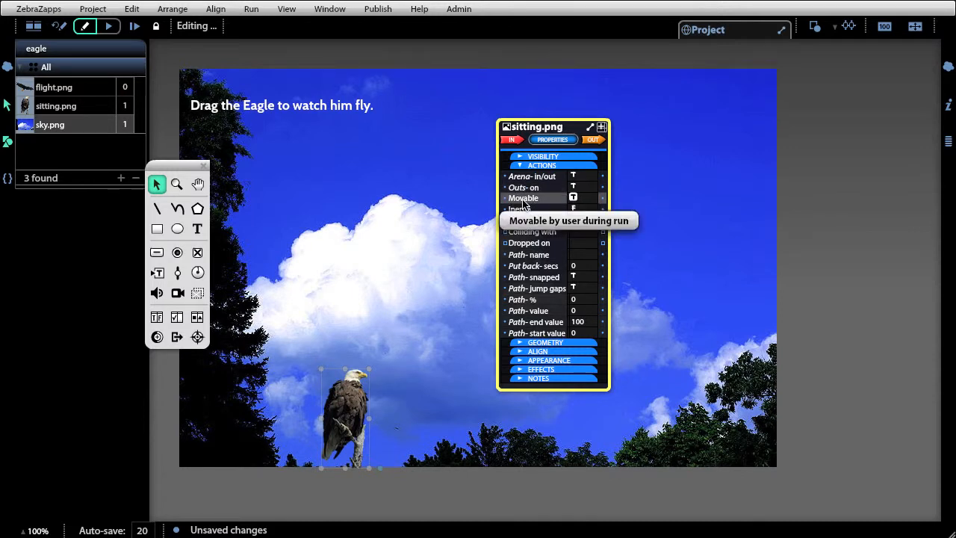
{"action": "left_click", "coordinate": [573, 202]}
{"action": "left_click", "coordinate": [542, 165]}
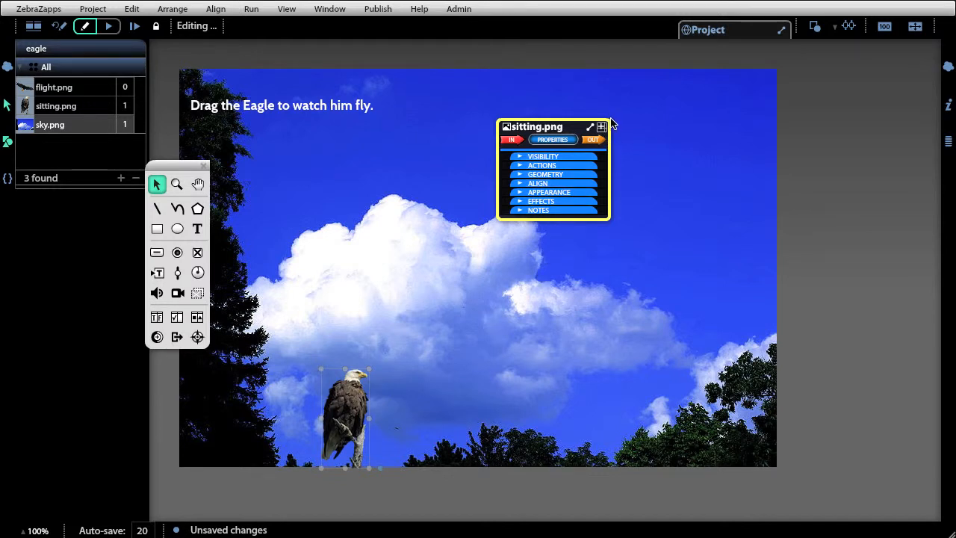
Step: Connect the eagle's Drag-start output to its Fill-graphic property and use flight.png as that graphic, replacing this object only
{"action": "left_click", "coordinate": [600, 141]}
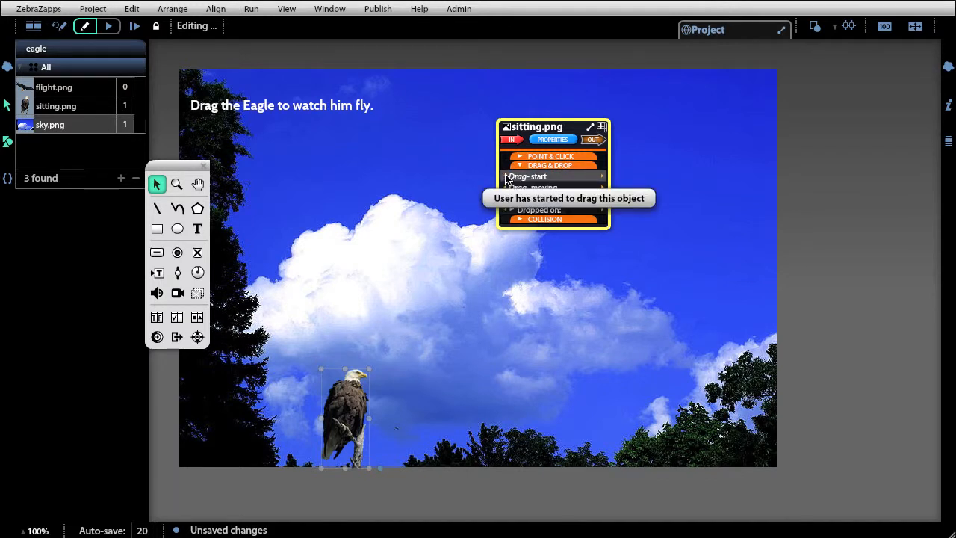
{"action": "left_click_drag", "start_coordinate": [507, 178], "coordinate": [505, 210]}
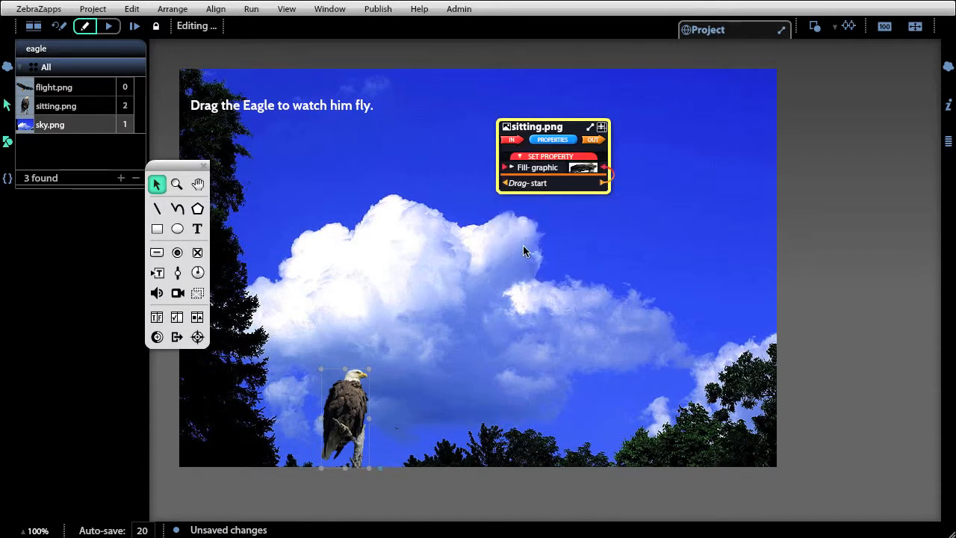
{"action": "left_click", "coordinate": [512, 169]}
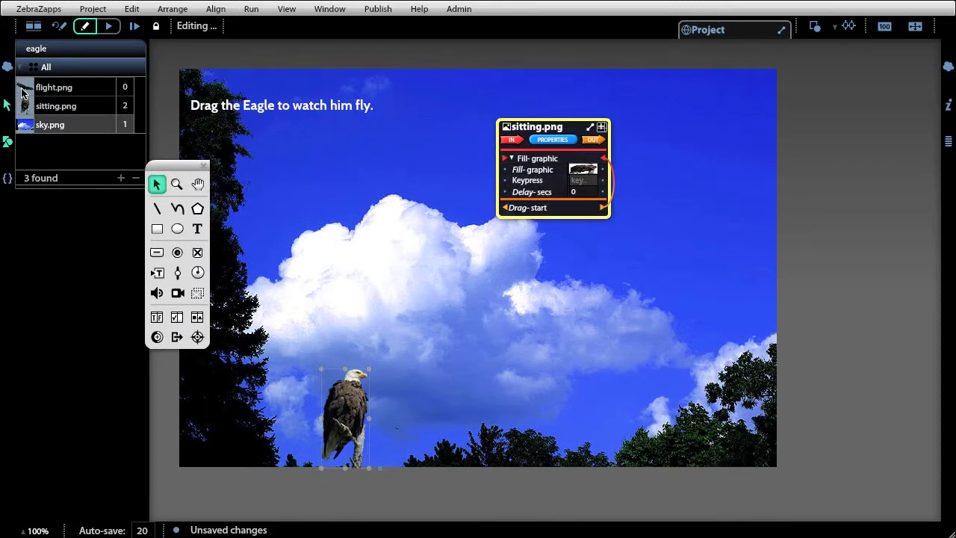
{"action": "left_click_drag", "start_coordinate": [22, 90], "coordinate": [585, 173]}
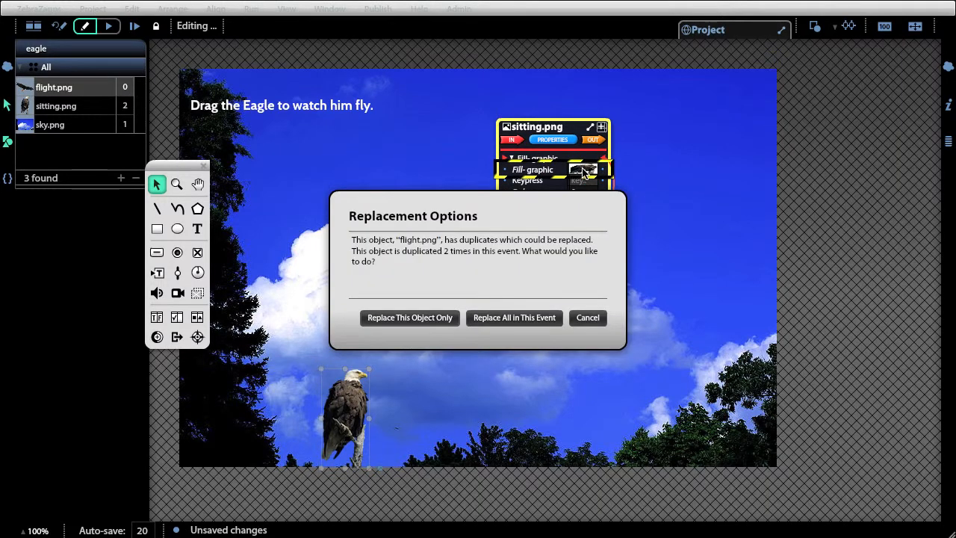
{"action": "left_click", "coordinate": [409, 318]}
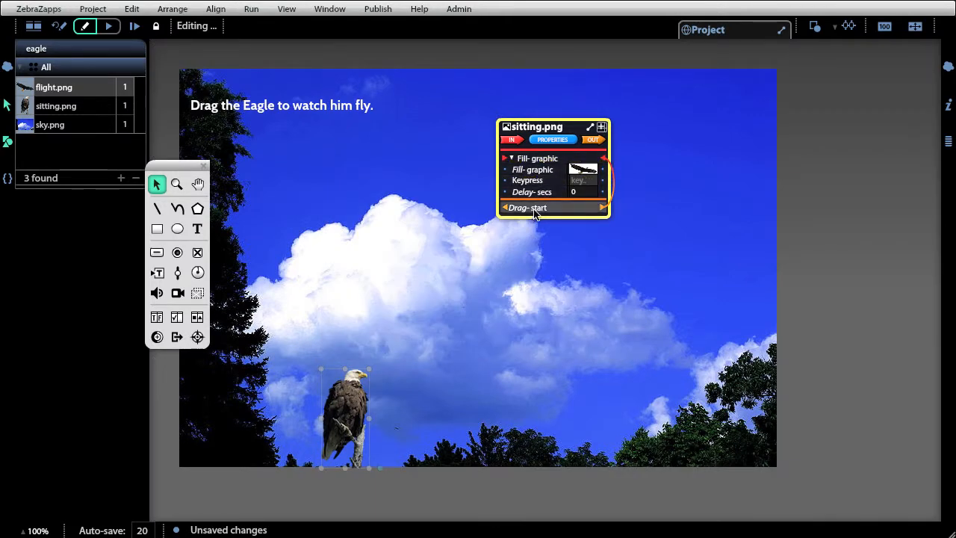
Step: Run the project, drag the eagle across the sky to test the flight graphic, and reset to editing
{"action": "left_click", "coordinate": [108, 26]}
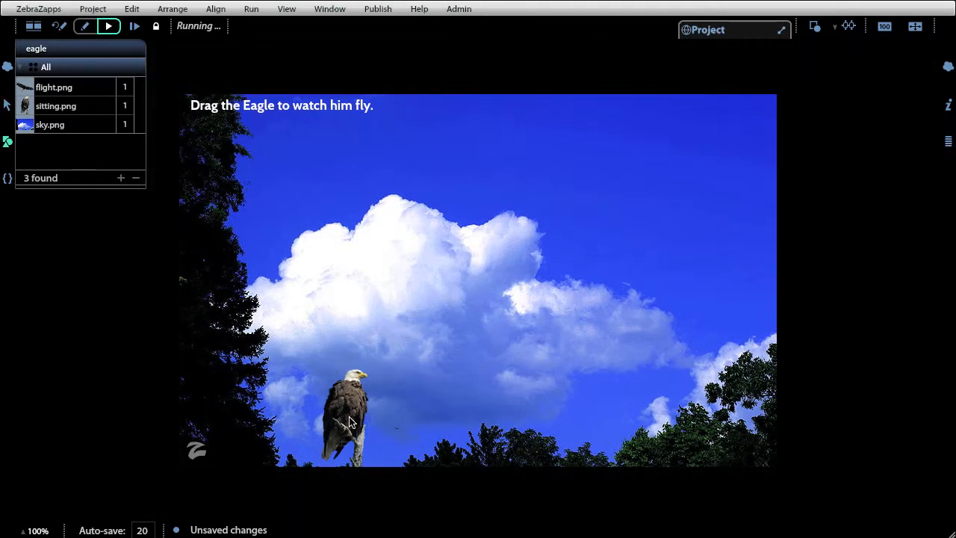
{"action": "left_click_drag", "start_coordinate": [350, 423], "coordinate": [635, 323]}
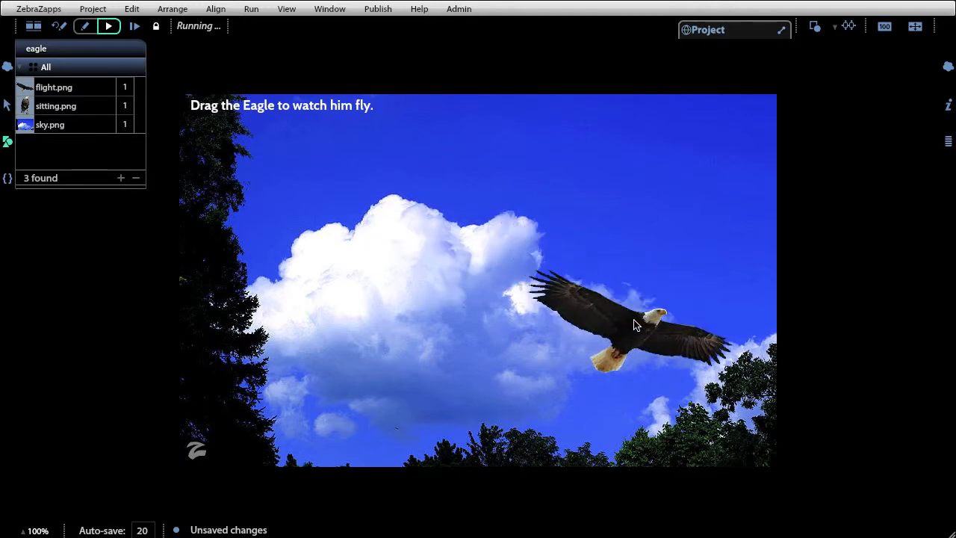
{"action": "left_click", "coordinate": [60, 29]}
Step: Connect the eagle's Drag-release output to its Fill-graphic property, keeping the sitting image as that graphic
{"action": "left_click", "coordinate": [358, 415]}
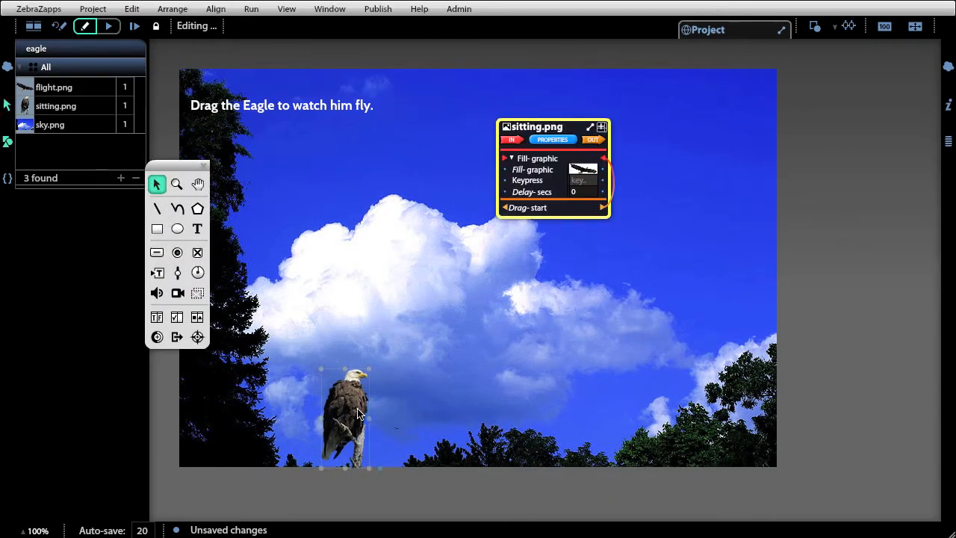
{"action": "left_click", "coordinate": [506, 212]}
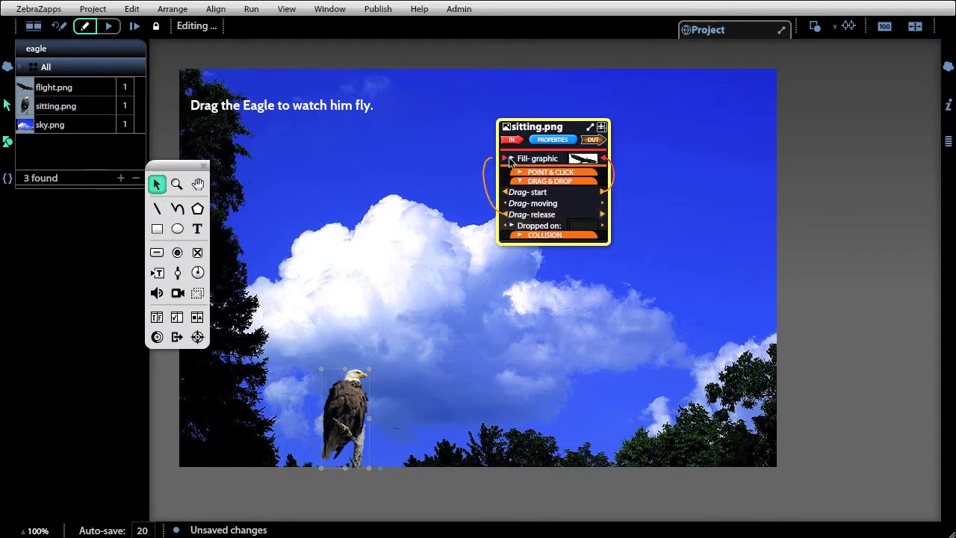
{"action": "left_click", "coordinate": [551, 140]}
{"action": "left_click_drag", "start_coordinate": [551, 141], "coordinate": [505, 221]}
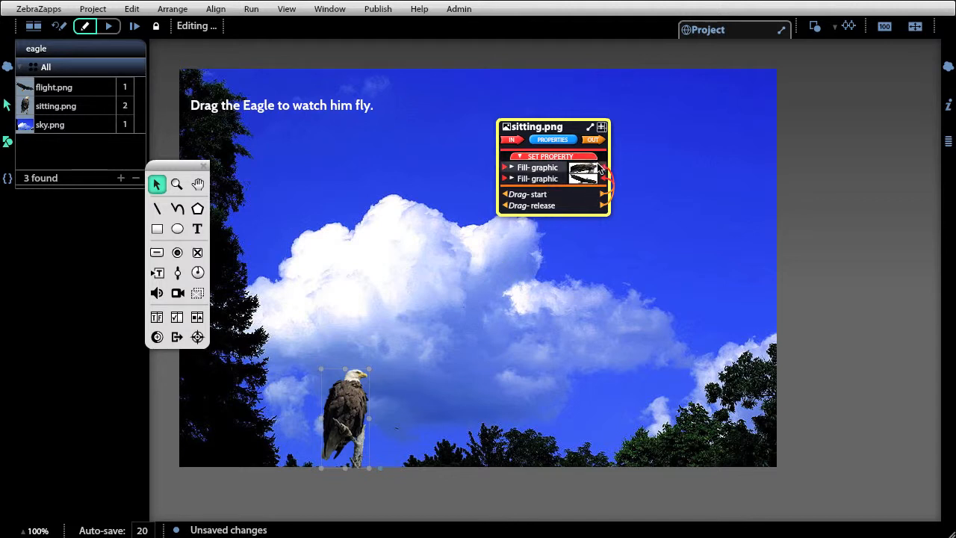
{"action": "left_click", "coordinate": [513, 170]}
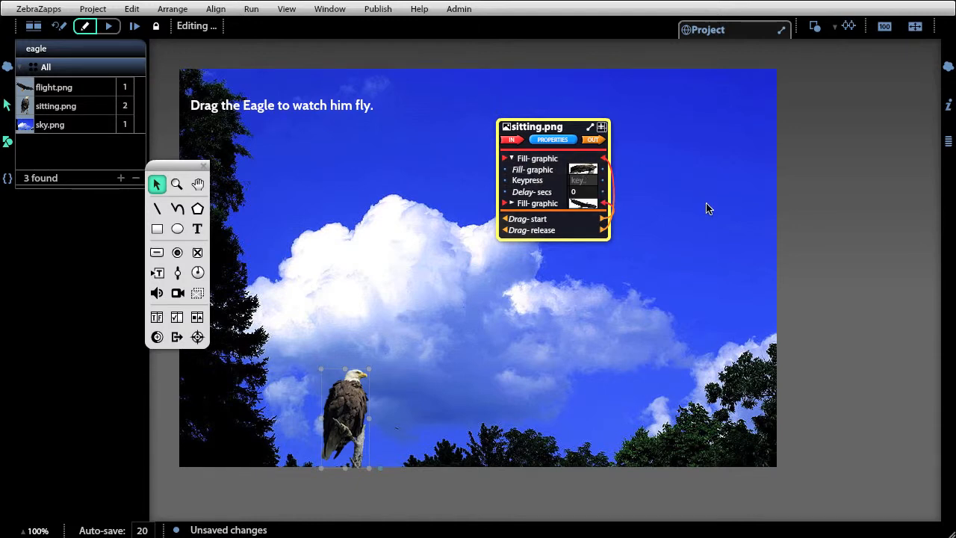
{"action": "left_click", "coordinate": [648, 182]}
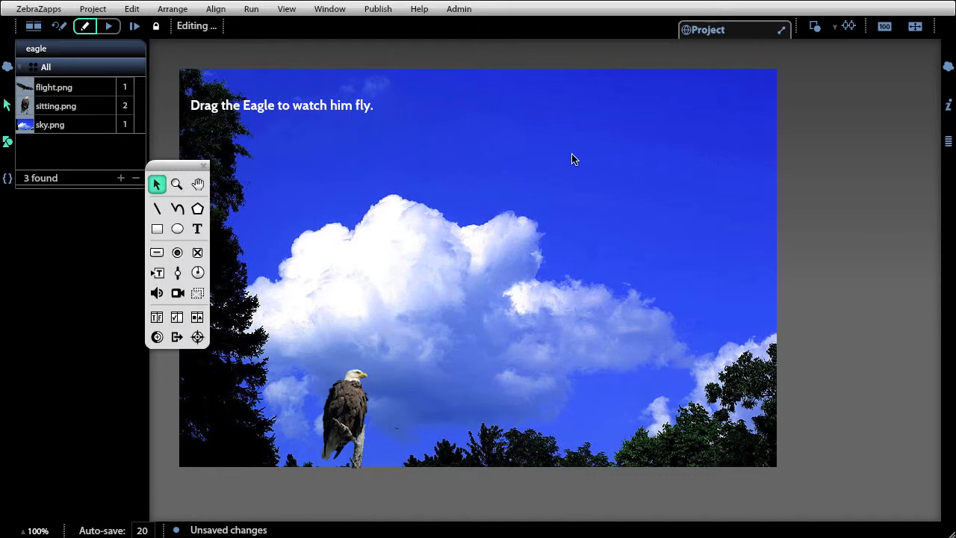
{"action": "left_click", "coordinate": [345, 404]}
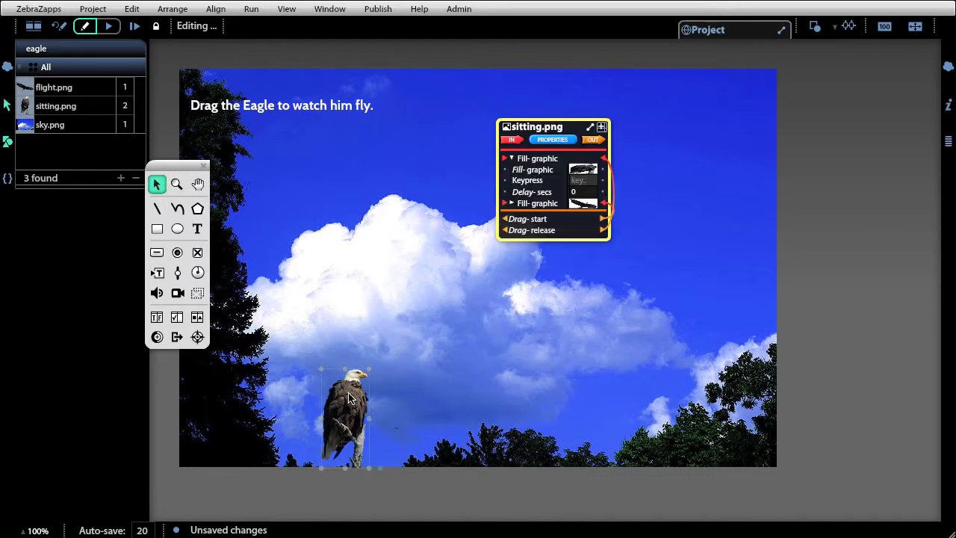
{"action": "left_click", "coordinate": [512, 158]}
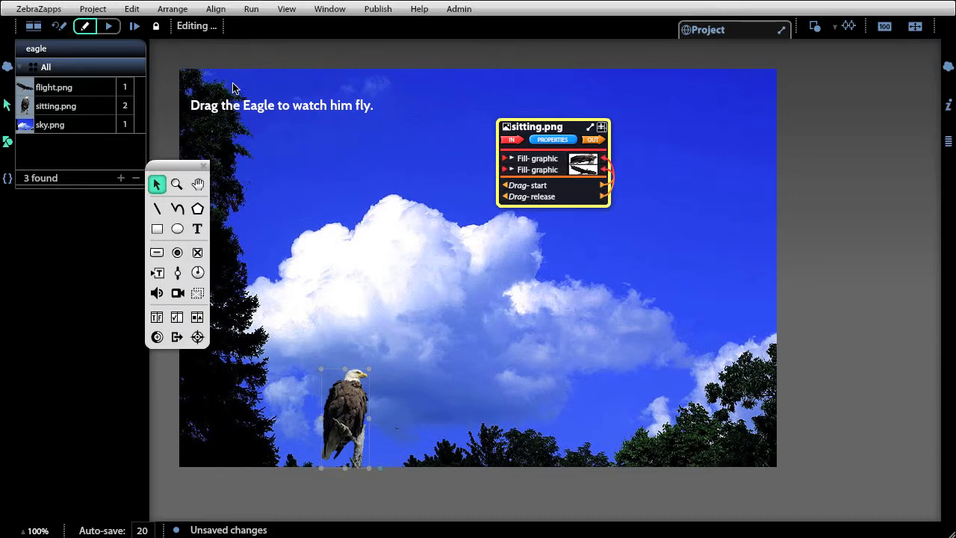
Step: Run the project, drag and release the eagle to test the return to the sitting graphic, and reset to editing
{"action": "left_click", "coordinate": [109, 27]}
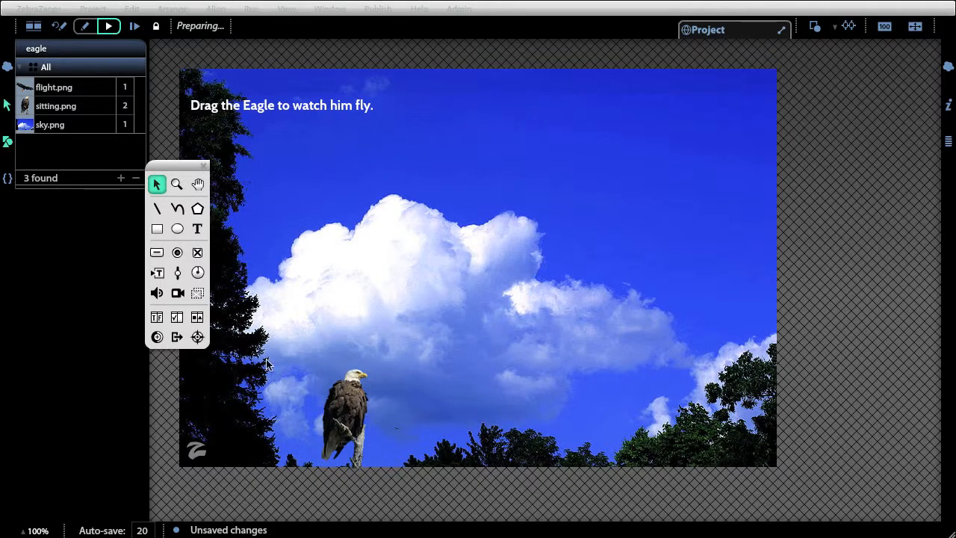
{"action": "left_click_drag", "start_coordinate": [359, 426], "coordinate": [432, 338]}
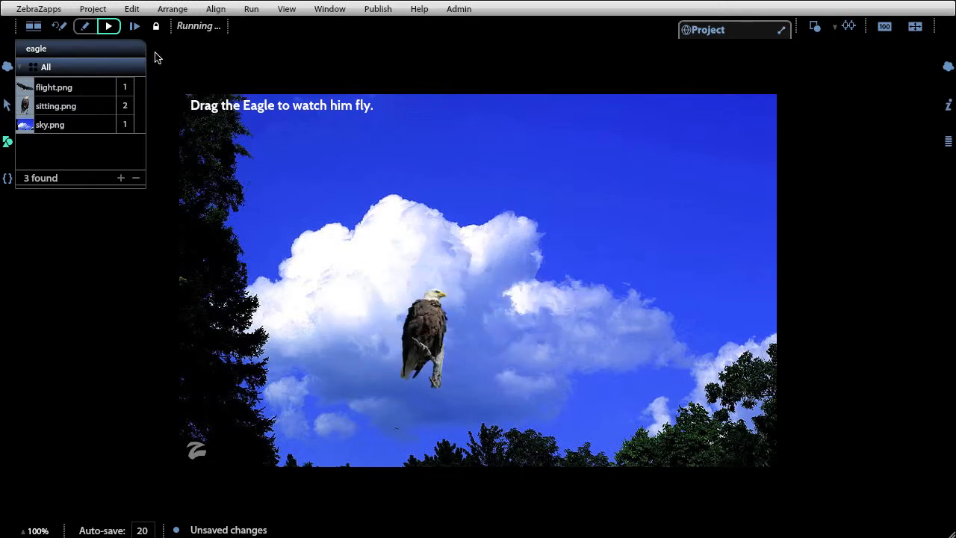
{"action": "left_click", "coordinate": [63, 30]}
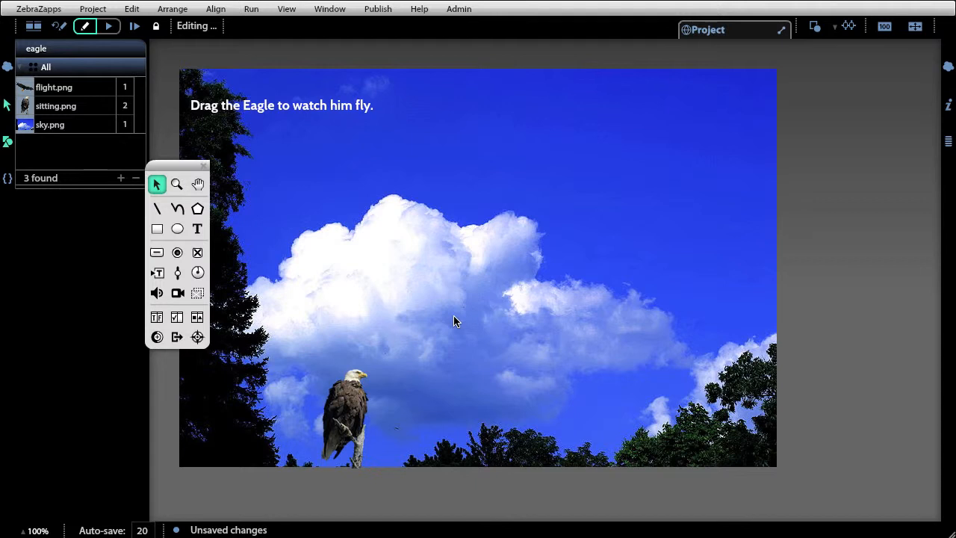
Step: Connect the eagle's Drag-release output to its Location-Y (V) geometry property with the value 435
{"action": "left_click", "coordinate": [351, 417]}
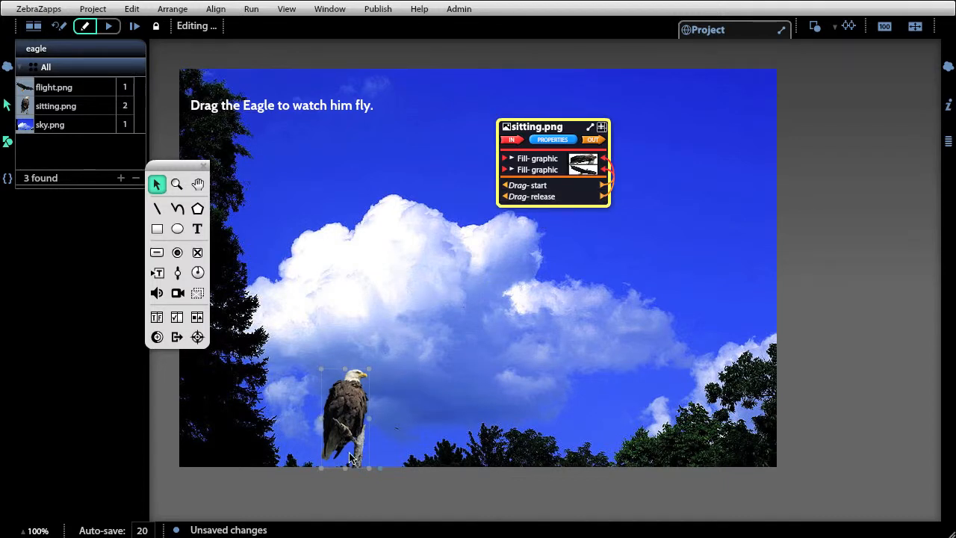
{"action": "left_click", "coordinate": [562, 140]}
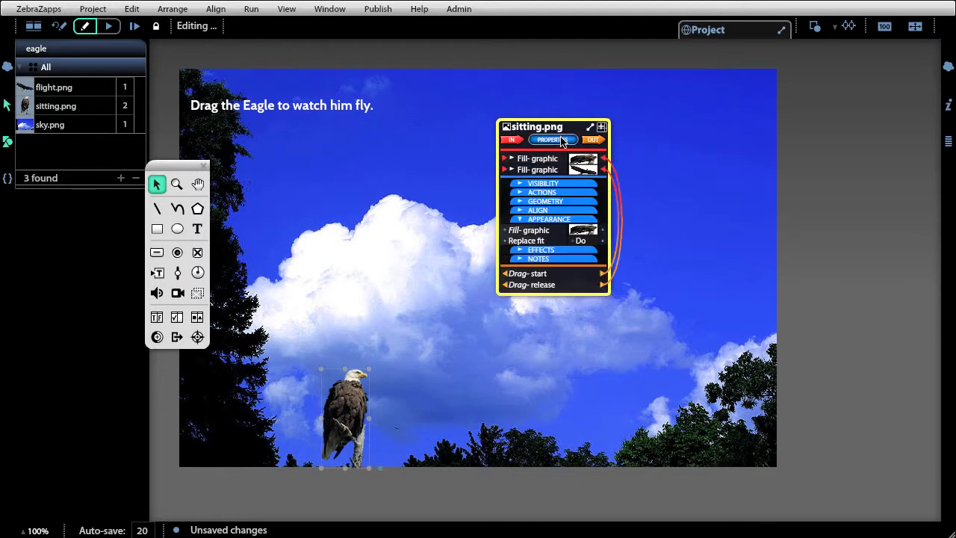
{"action": "left_click", "coordinate": [550, 202]}
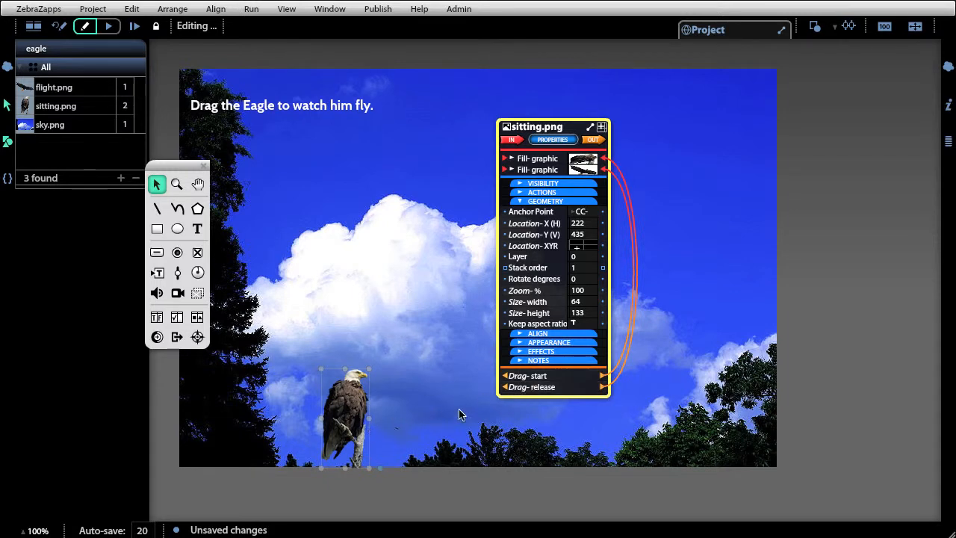
{"action": "left_click_drag", "start_coordinate": [507, 391], "coordinate": [510, 238]}
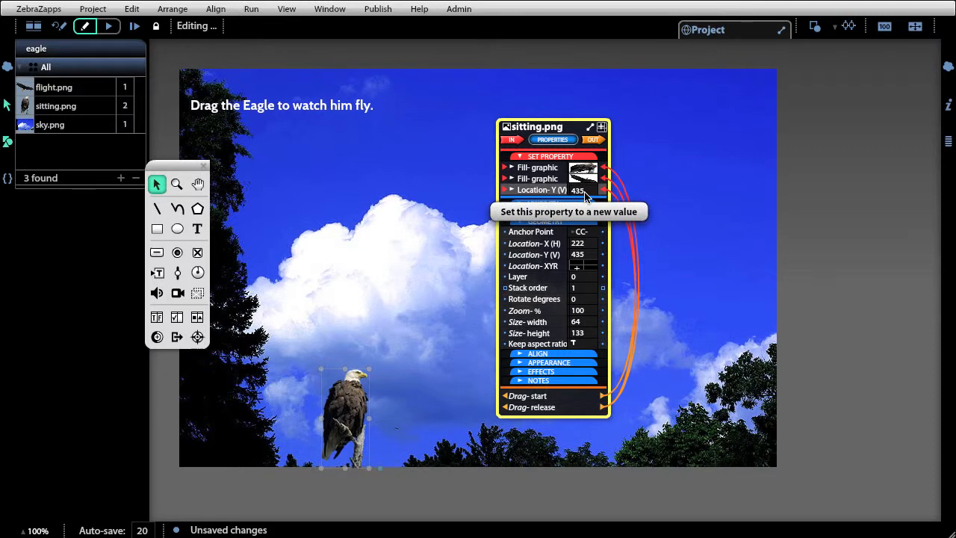
Step: Set the transition time of the eagle's new Location-Y (V) message to 3 seconds, keeping the linear tween
{"action": "left_click", "coordinate": [512, 191]}
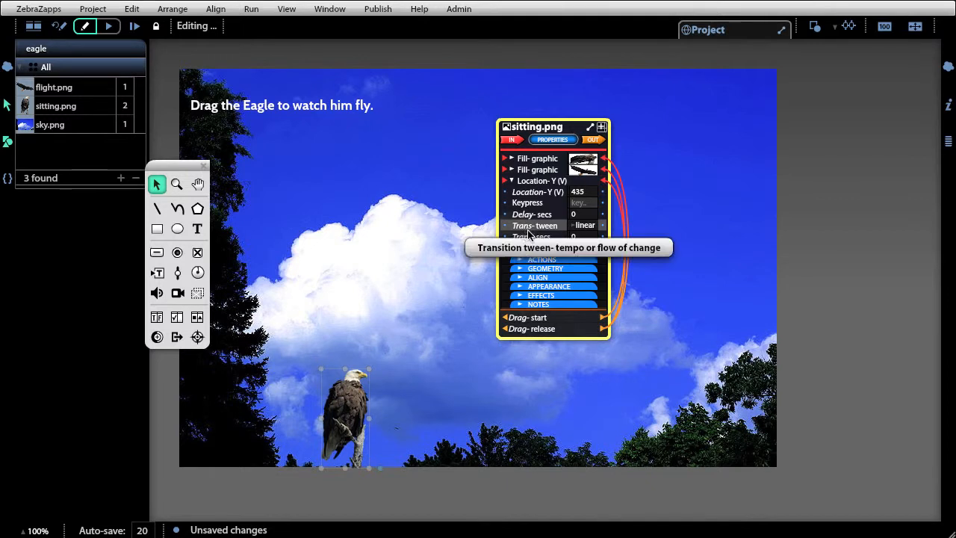
{"action": "left_click", "coordinate": [590, 227]}
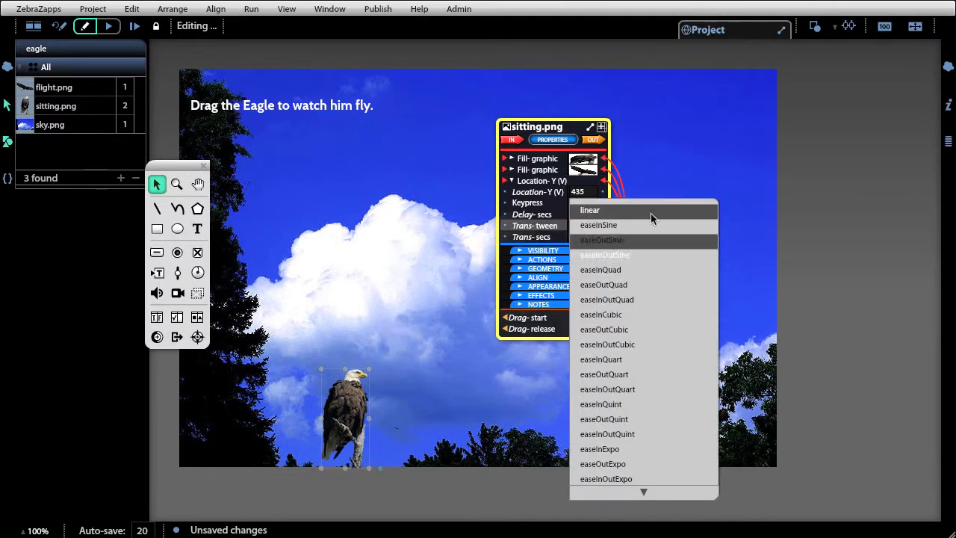
{"action": "left_click", "coordinate": [639, 198]}
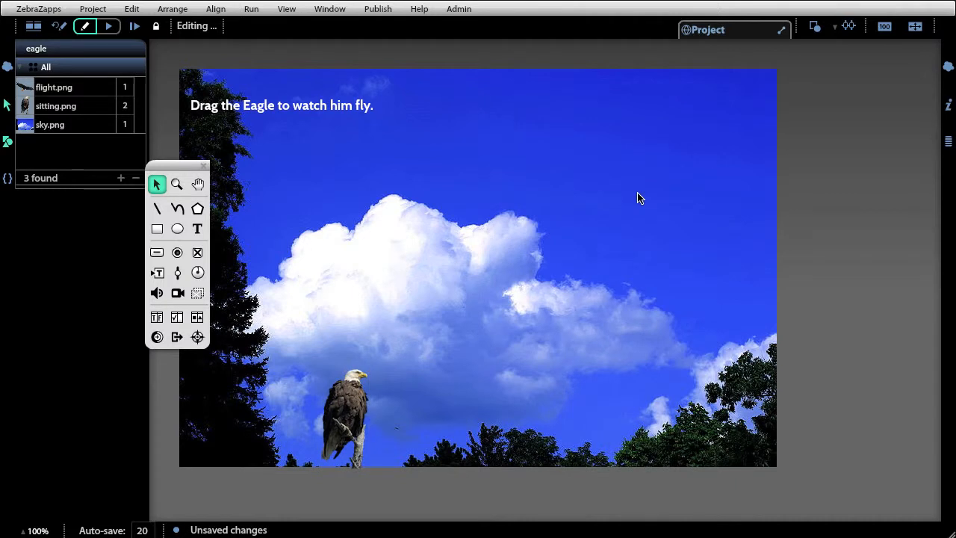
{"action": "left_click", "coordinate": [354, 400]}
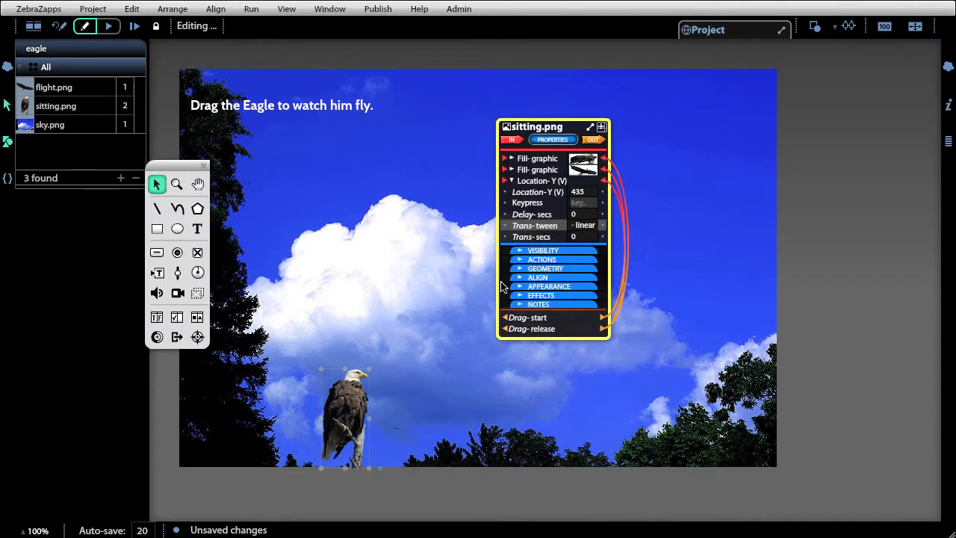
{"action": "left_click", "coordinate": [576, 239]}
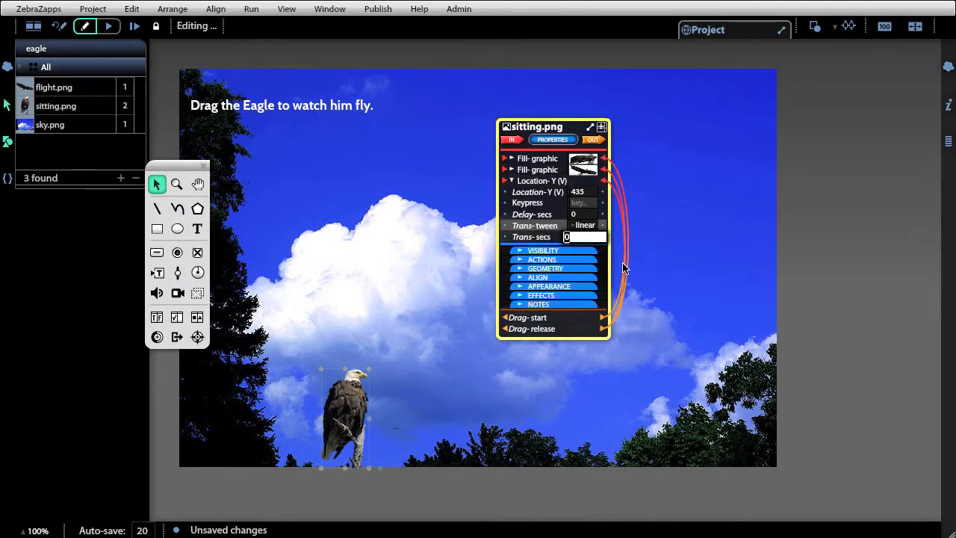
{"action": "type", "text": "3"}
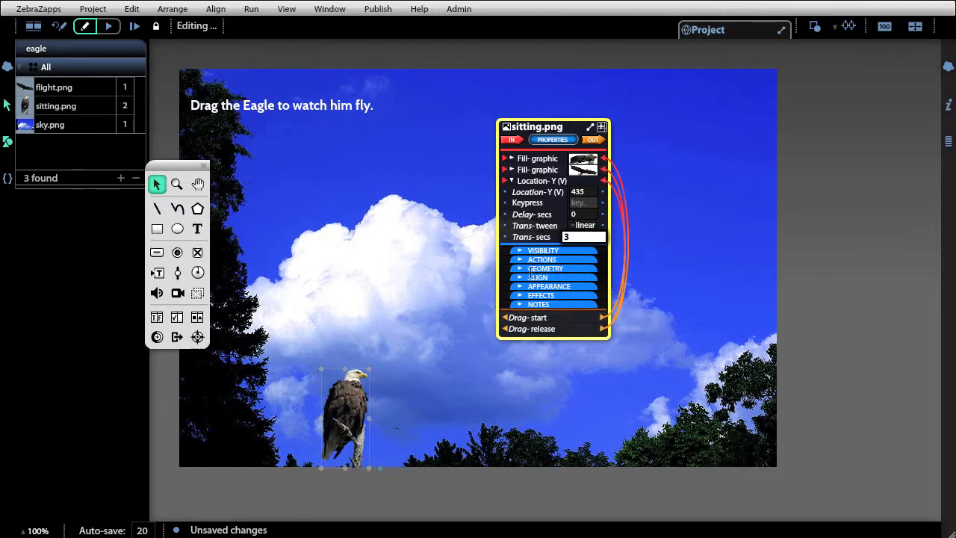
{"action": "left_click", "coordinate": [464, 282]}
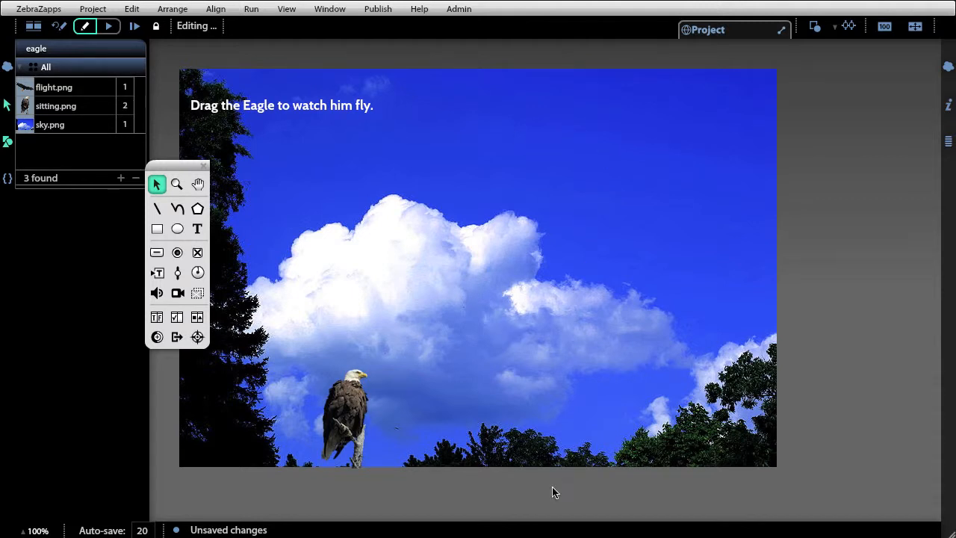
Step: Run the project and release the eagle high in the sky to test its timed drop to ground level
{"action": "left_click", "coordinate": [109, 28]}
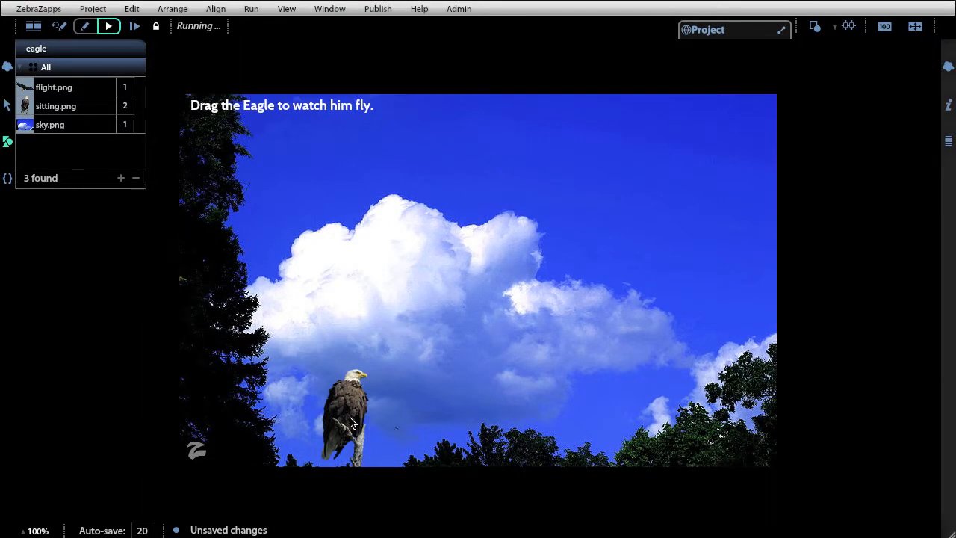
{"action": "left_click_drag", "start_coordinate": [351, 411], "coordinate": [609, 245]}
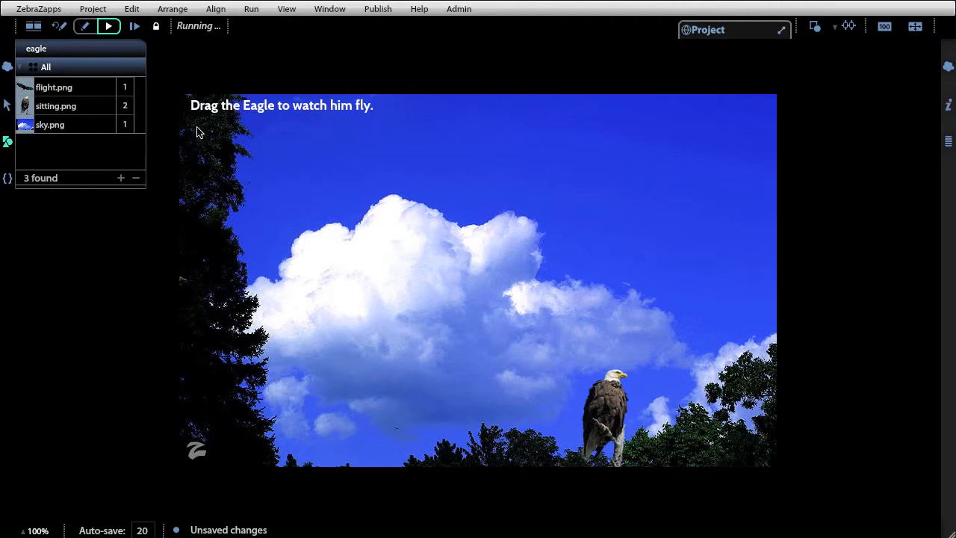
Step: Reset the project to editing and set the delay of the eagle's sitting Fill-graphic message to 3 seconds
{"action": "left_click", "coordinate": [61, 27]}
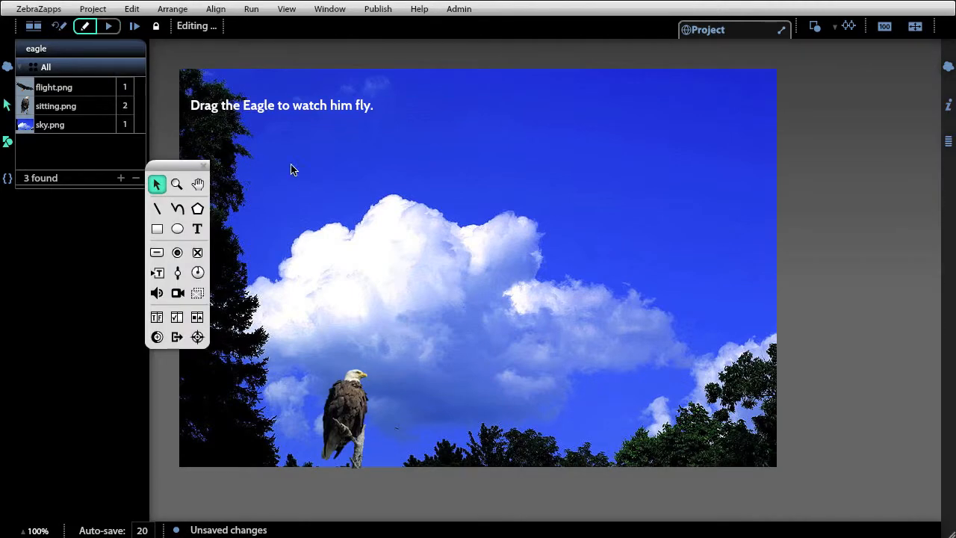
{"action": "double_click", "coordinate": [362, 413]}
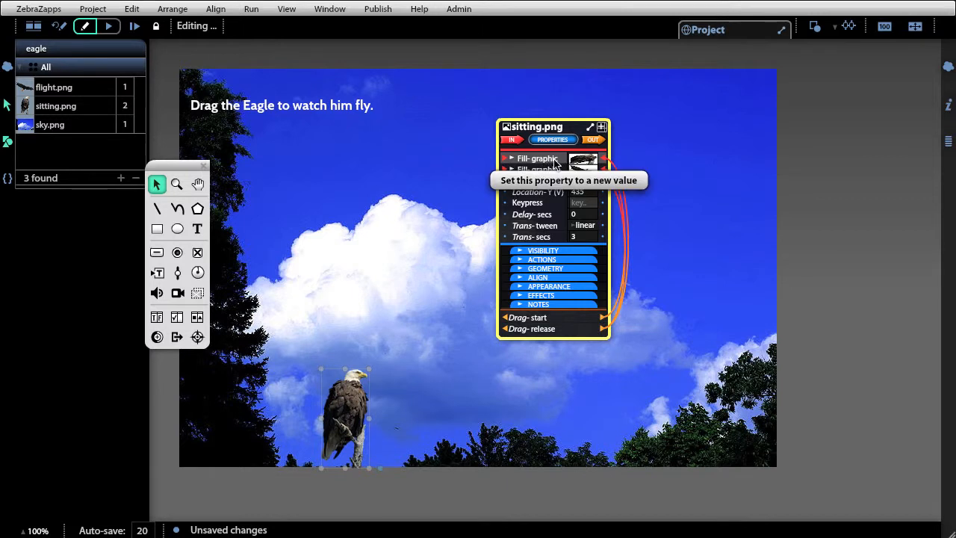
{"action": "left_click", "coordinate": [513, 160]}
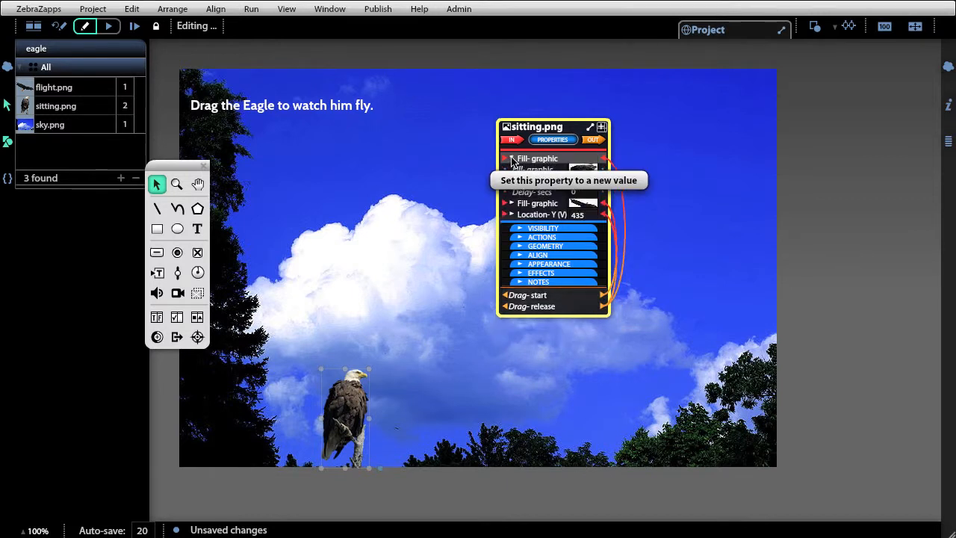
{"action": "left_click", "coordinate": [575, 192]}
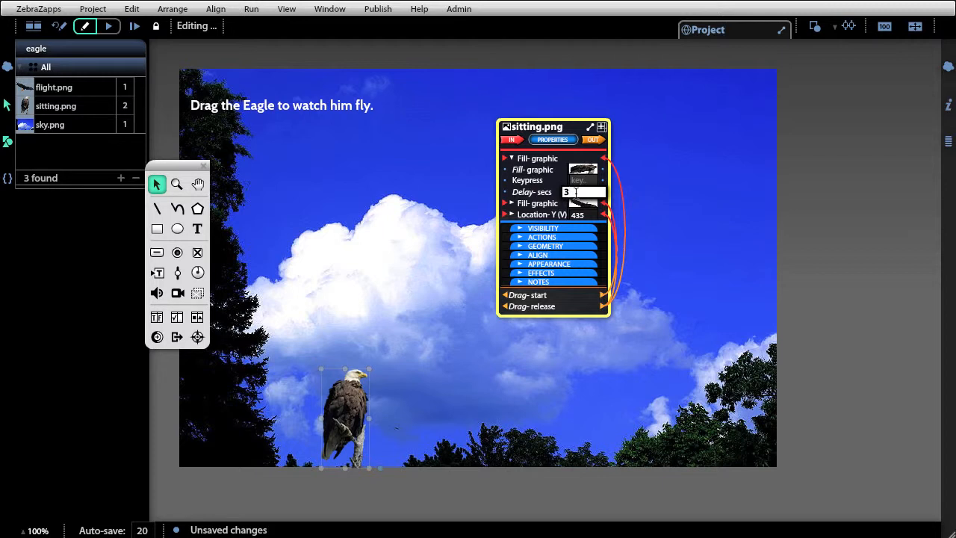
{"action": "left_click", "coordinate": [451, 187]}
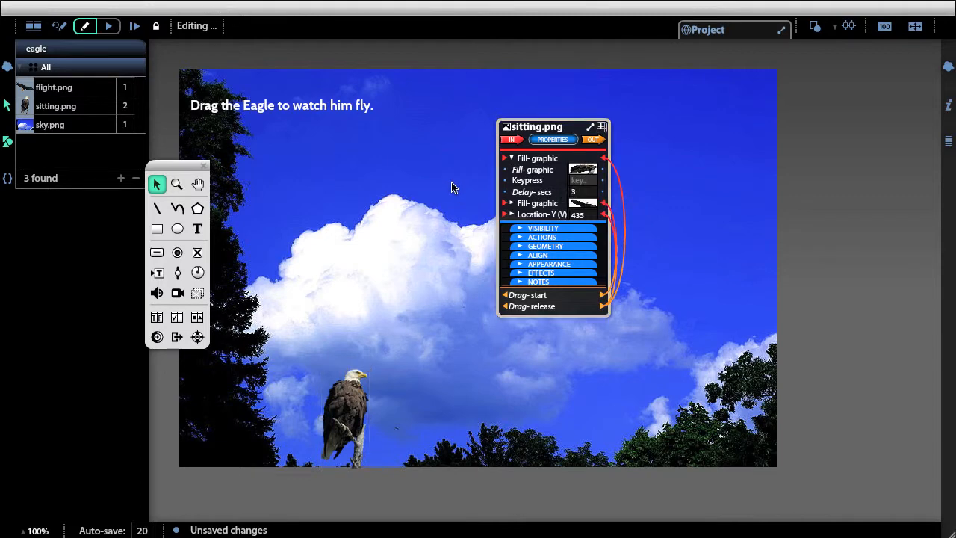
Step: Run the project, release the eagle in the sky twice to test the delayed sitting graphic, and reset to editing with the eagle selected
{"action": "left_click", "coordinate": [108, 27]}
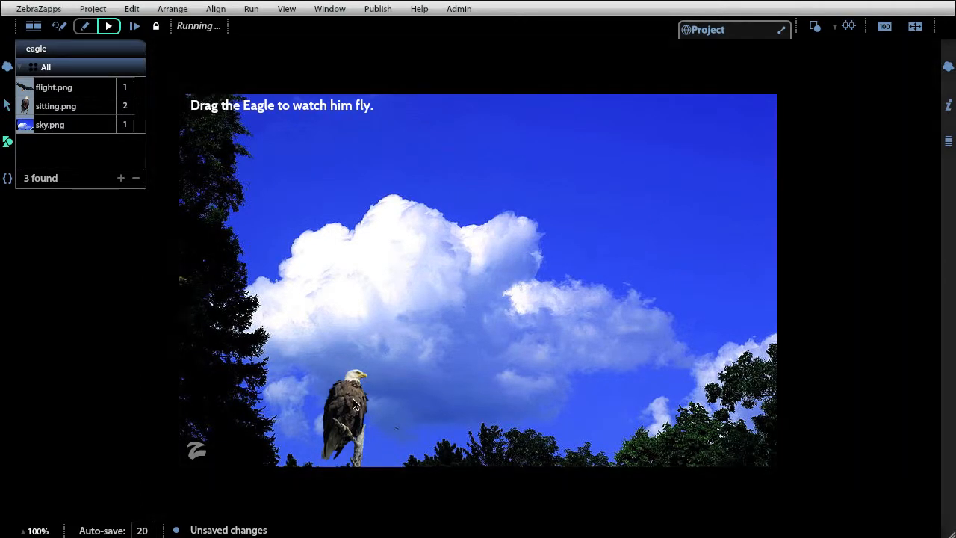
{"action": "left_click_drag", "start_coordinate": [357, 393], "coordinate": [650, 208]}
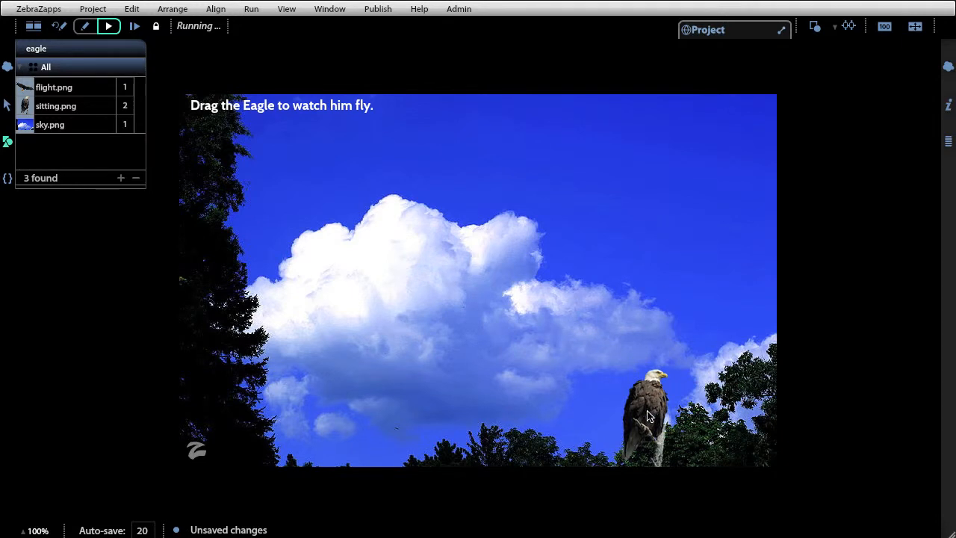
{"action": "left_click_drag", "start_coordinate": [648, 416], "coordinate": [299, 173]}
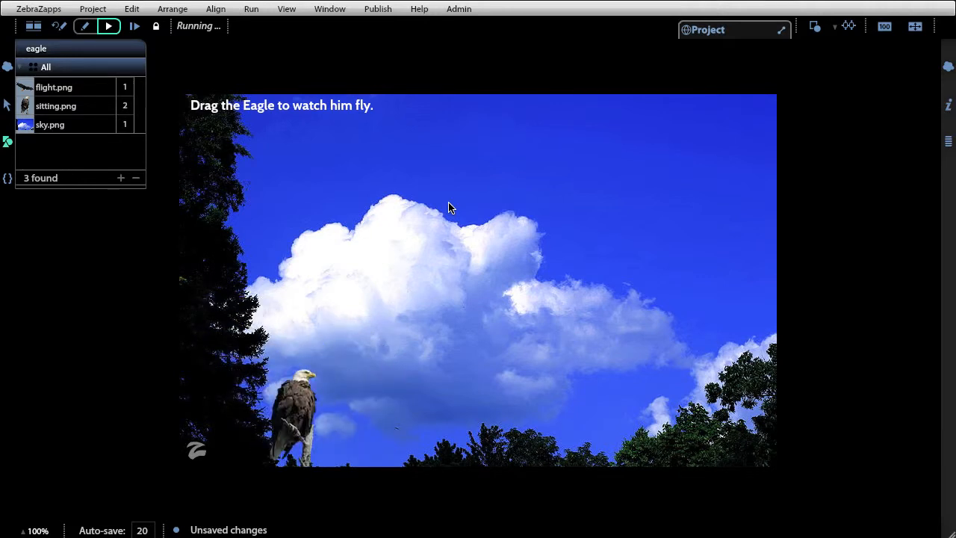
{"action": "left_click", "coordinate": [60, 27]}
{"action": "left_click", "coordinate": [360, 407]}
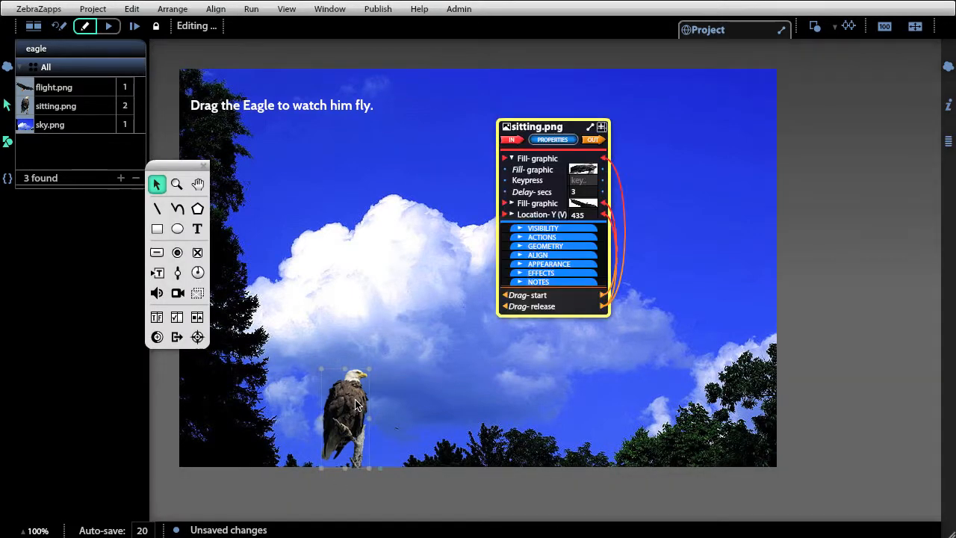